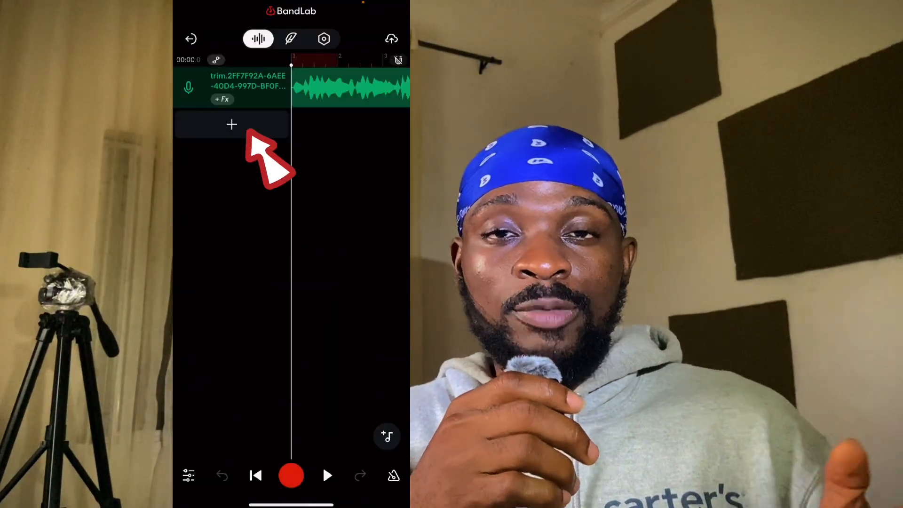
Add a new Voice/Audio track to the project for a backup vocal take
left_click(231, 125)
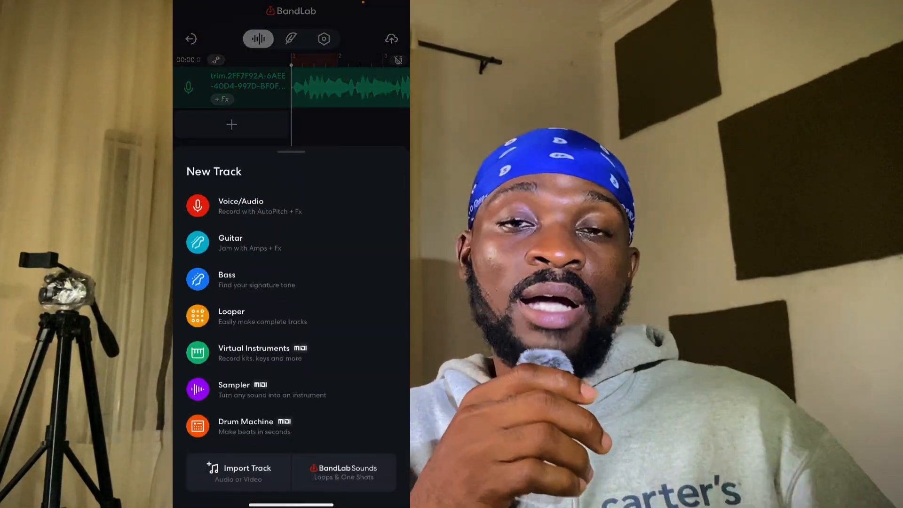
left_click(241, 205)
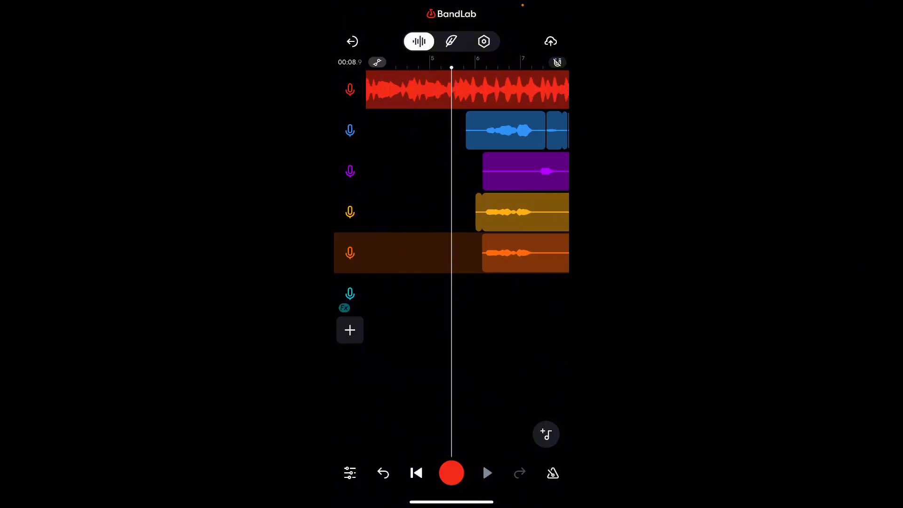
left_click(488, 474)
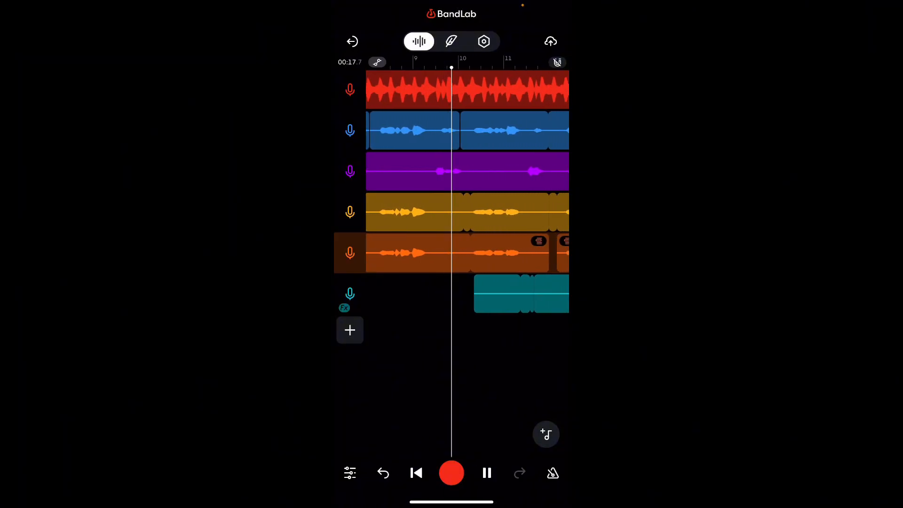
left_click(487, 473)
left_click_drag(424, 212, 536, 212)
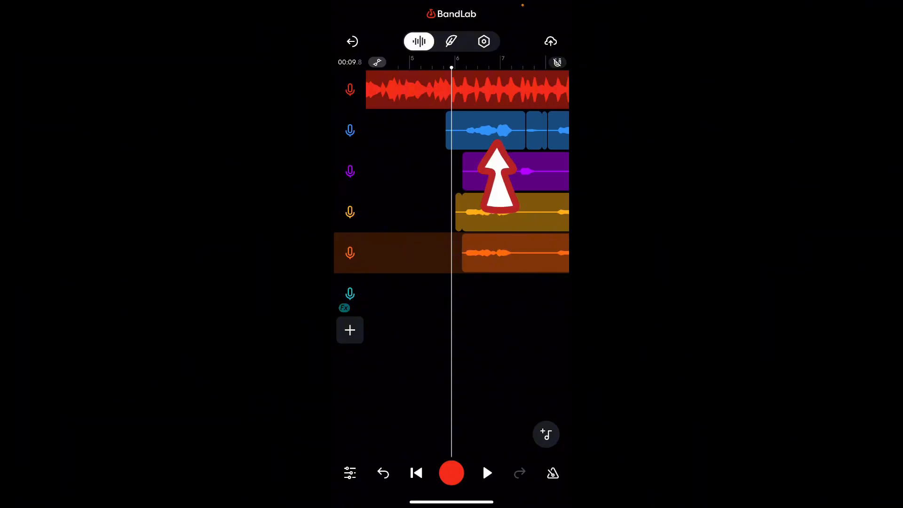
Switch Voice/Audio 2's AutoPitch to Classic and raise intensity to Heavy
double_click(487, 130)
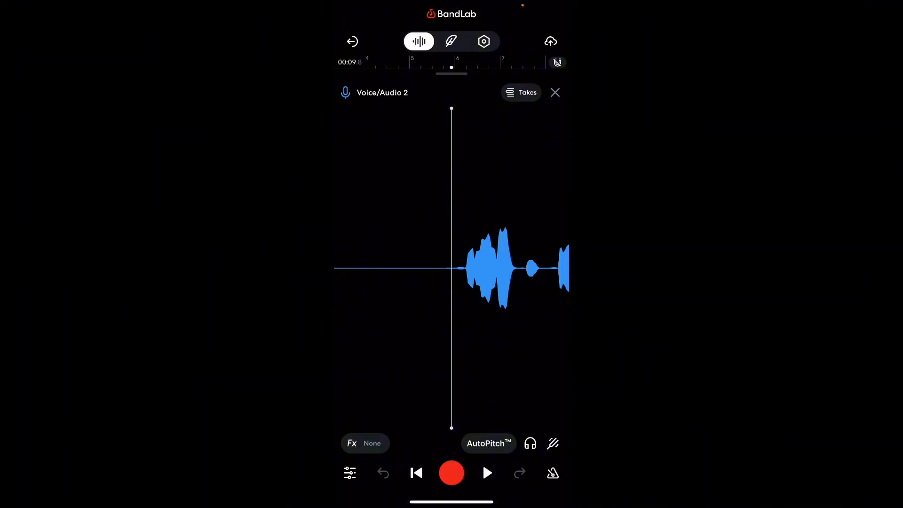
left_click(488, 442)
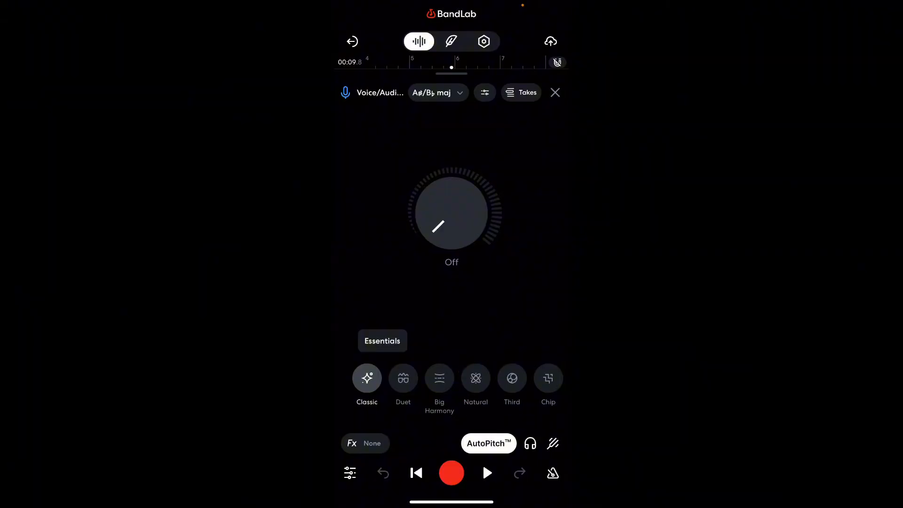
left_click(366, 379)
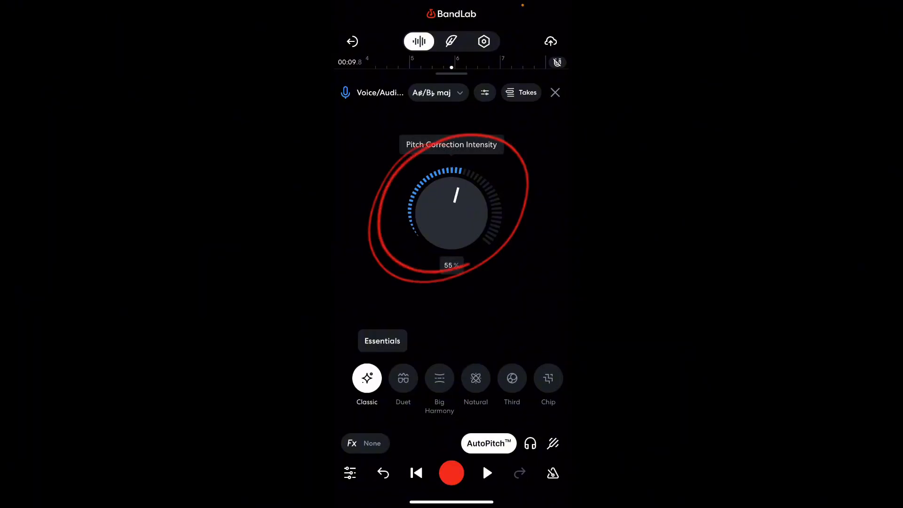
left_click_drag(462, 200, 469, 194)
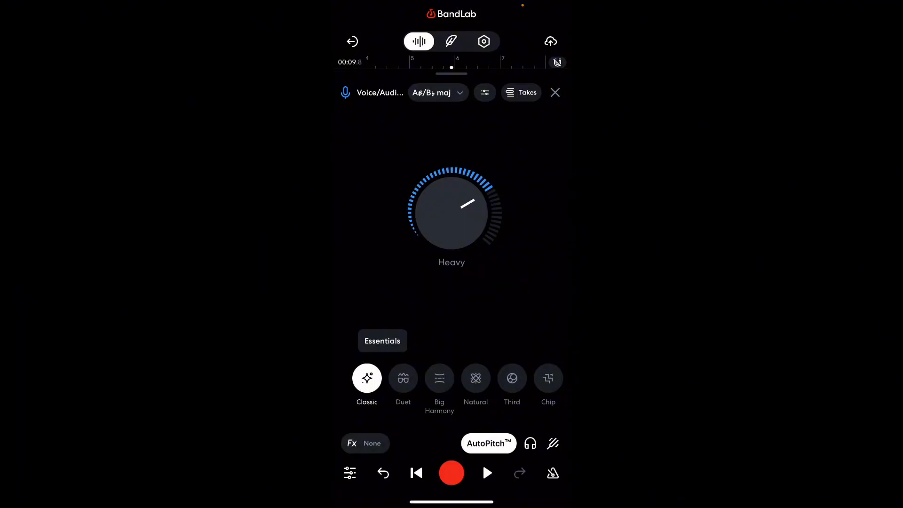
Apply the 'new lead vocals' favorite preset to Voice/Audio 2 and return to the timeline
left_click(364, 443)
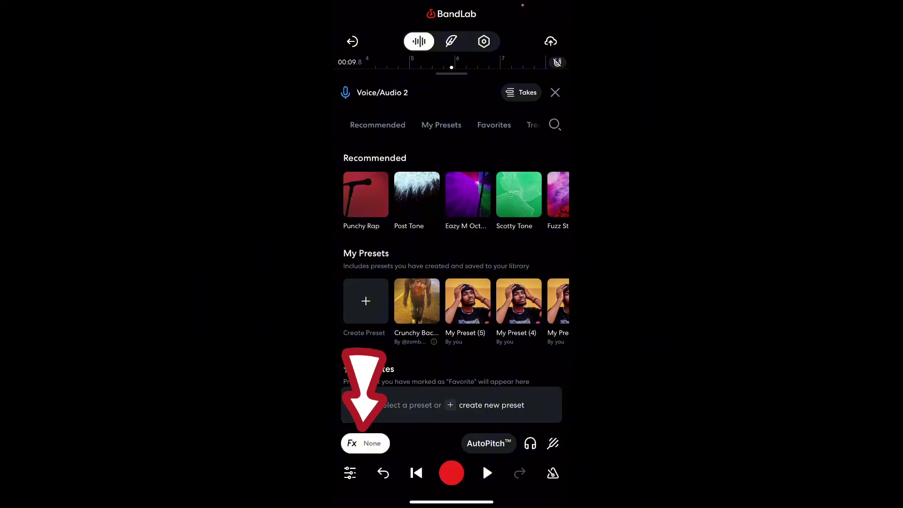
scroll(451, 282, "down", 5)
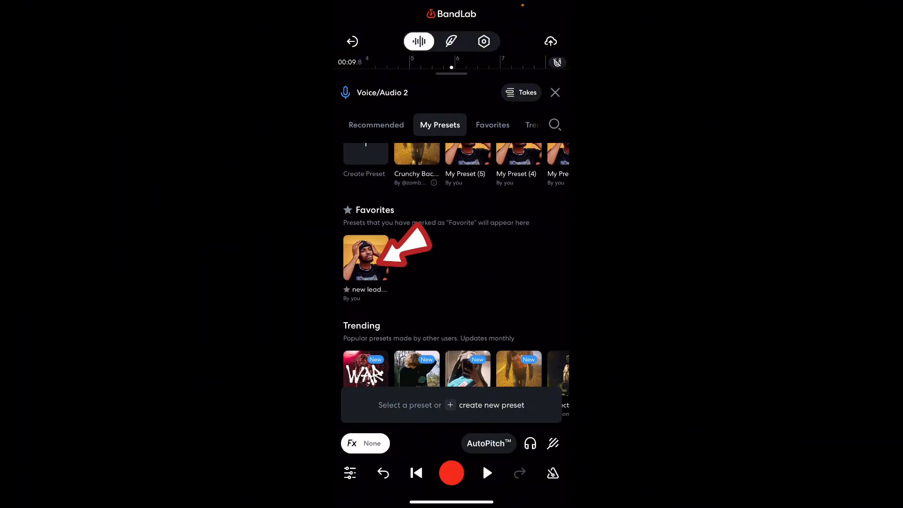
left_click(366, 258)
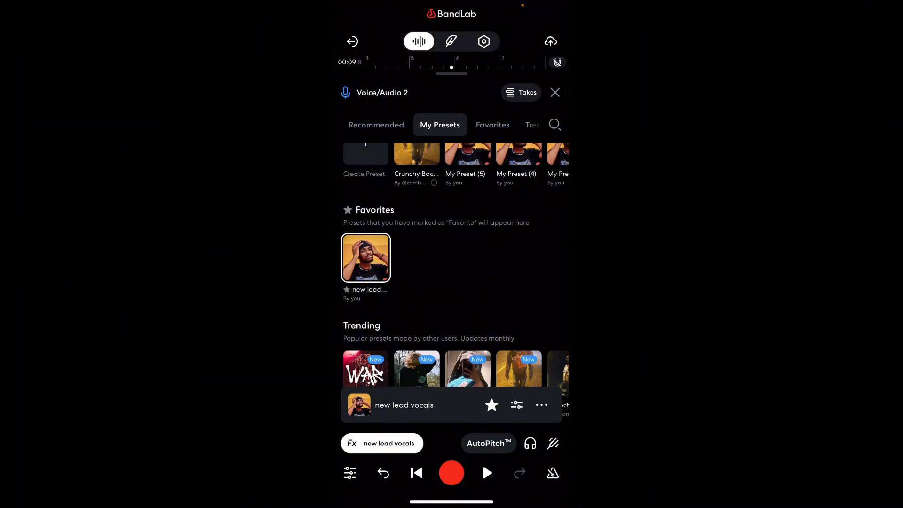
left_click(556, 91)
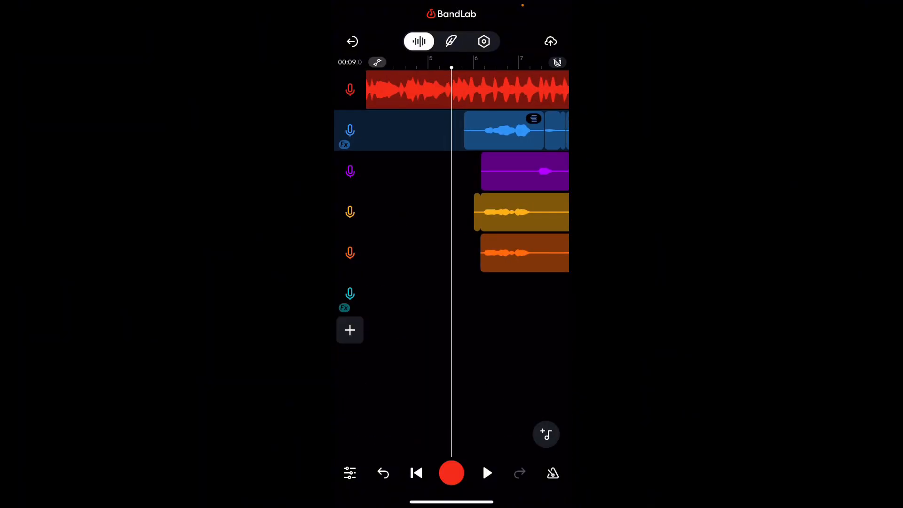
Mute Voice/Audio 3 and 4 in the mixer and rewind the playhead to about 13 seconds
left_click_drag(352, 212, 537, 212)
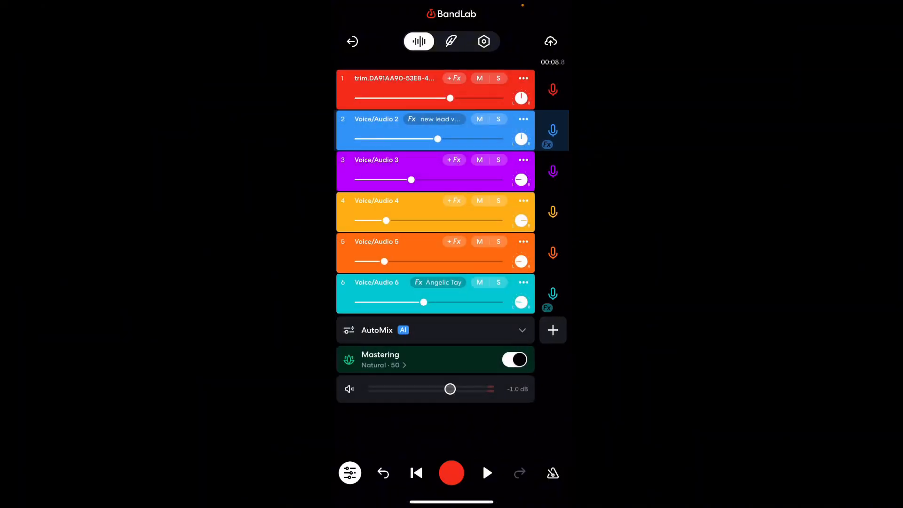
left_click(478, 159)
left_click(479, 201)
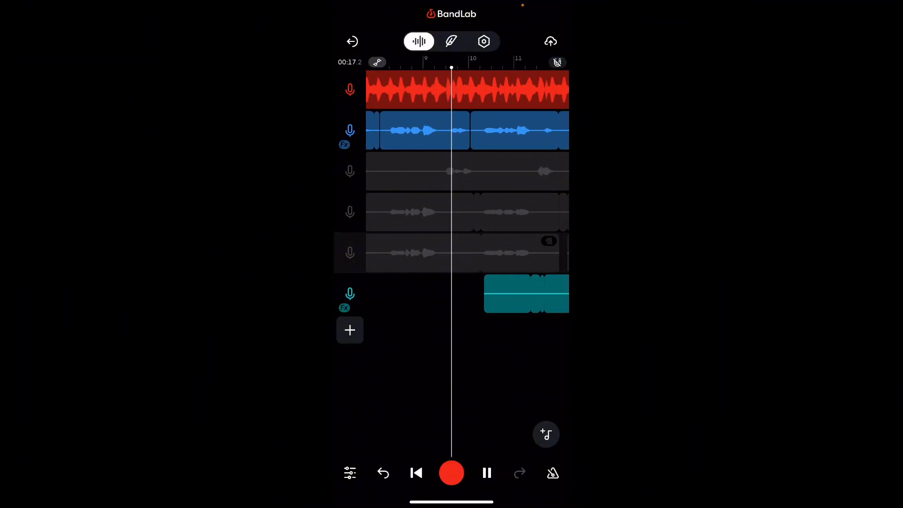
left_click(486, 474)
left_click_drag(423, 212, 522, 212)
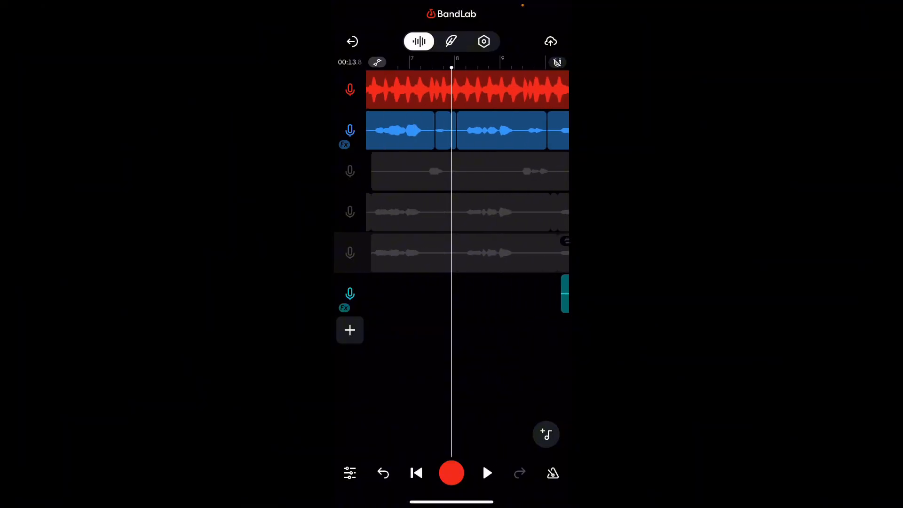
left_click(348, 473)
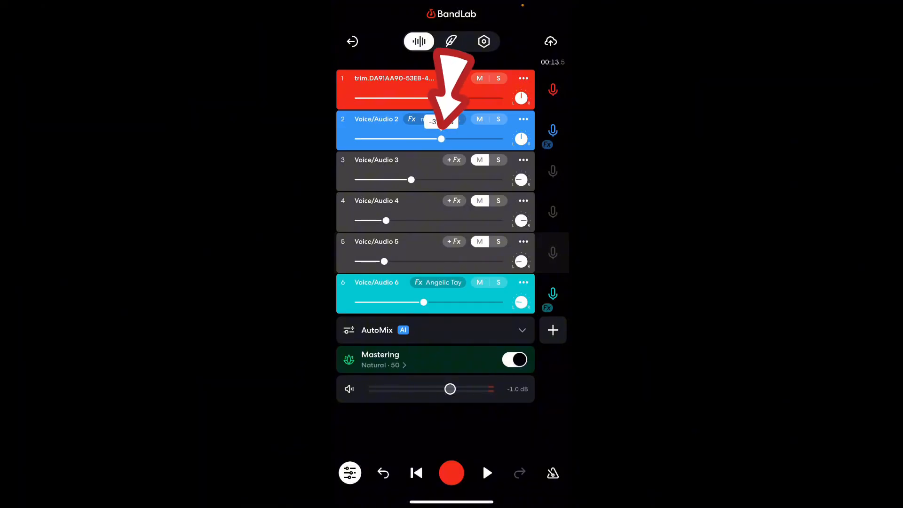
left_click(349, 473)
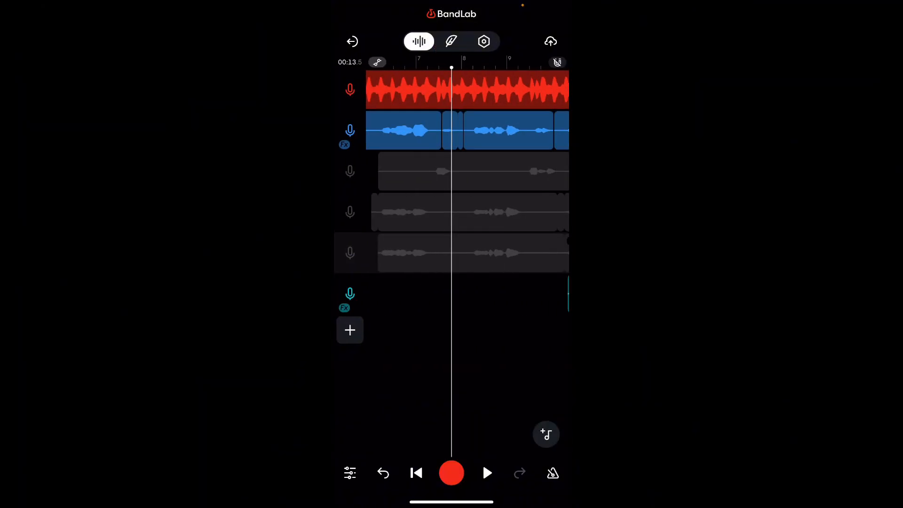
Play the mix from about ten seconds, stop, and rewind to about 12 seconds
left_click_drag(424, 212, 522, 212)
left_click(486, 474)
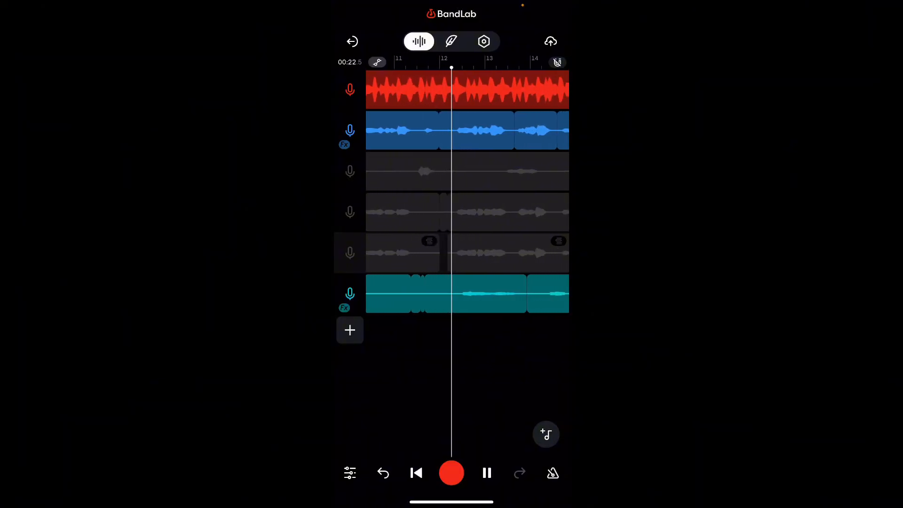
left_click(486, 474)
left_click_drag(423, 212, 536, 211)
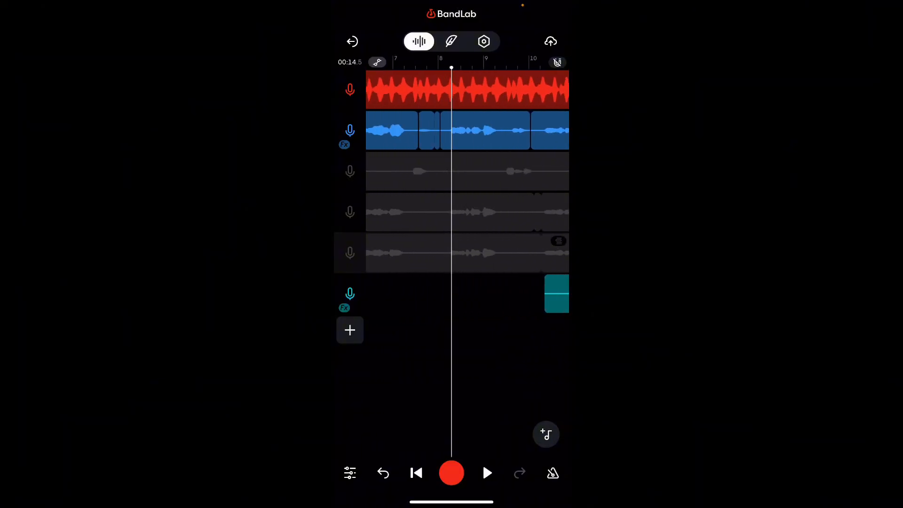
Unmute Voice/Audio 3 in the mixer and return to the timeline
left_click_drag(368, 212, 550, 212)
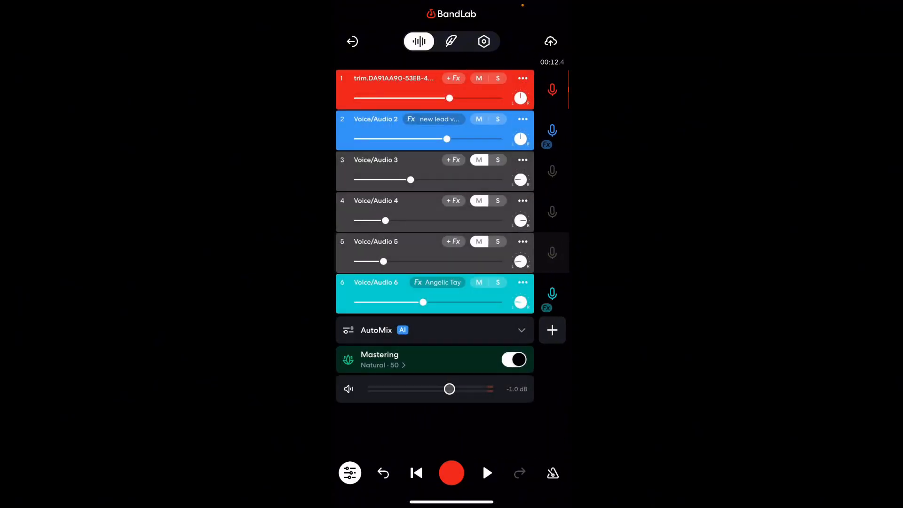
left_click(479, 159)
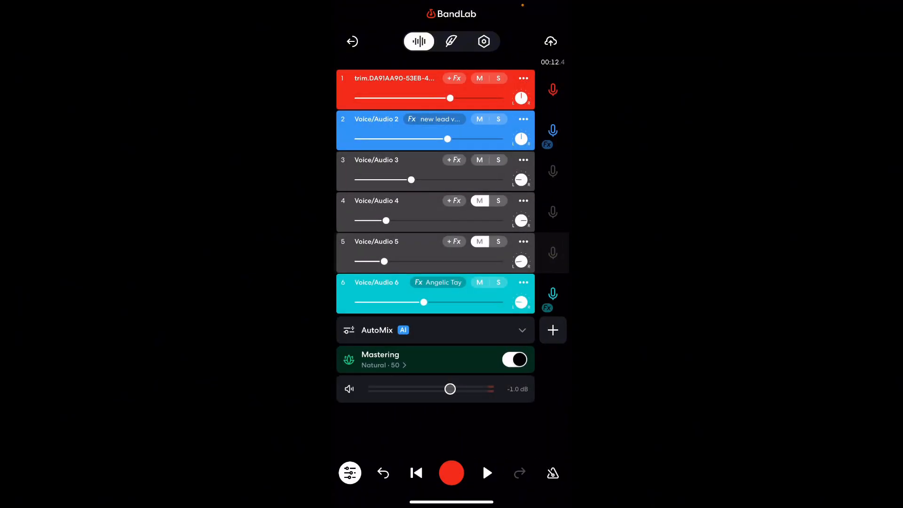
left_click(395, 170)
left_click_drag(352, 212, 212, 212)
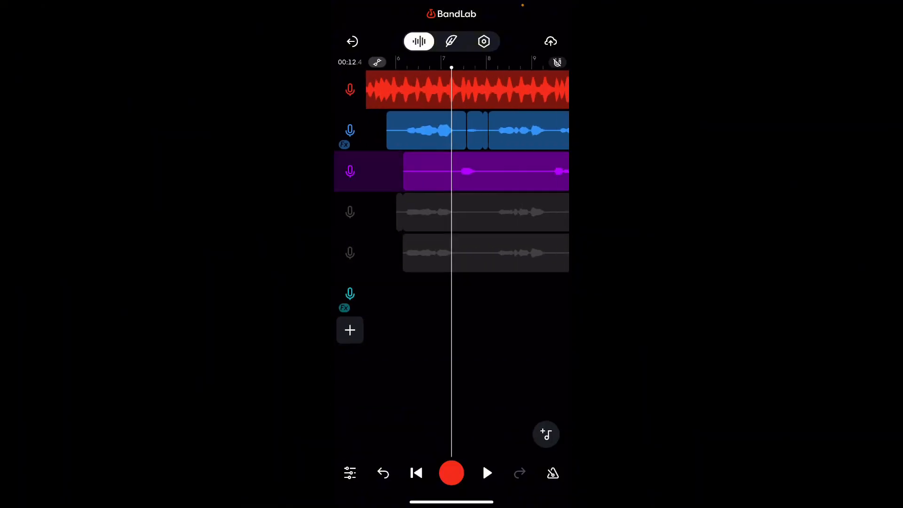
Turn on AutoPitch for Voice/Audio 3 and apply the Angelic Tay preset from My Presets
double_click(494, 172)
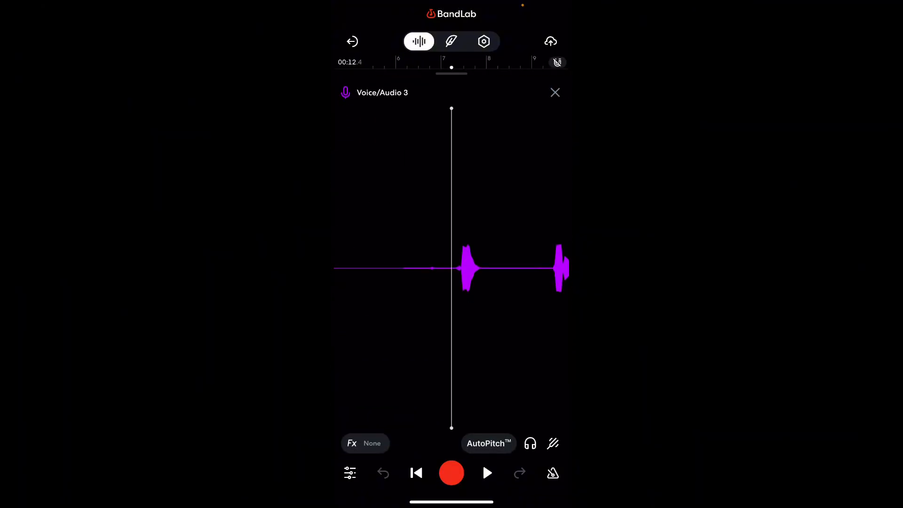
left_click(488, 443)
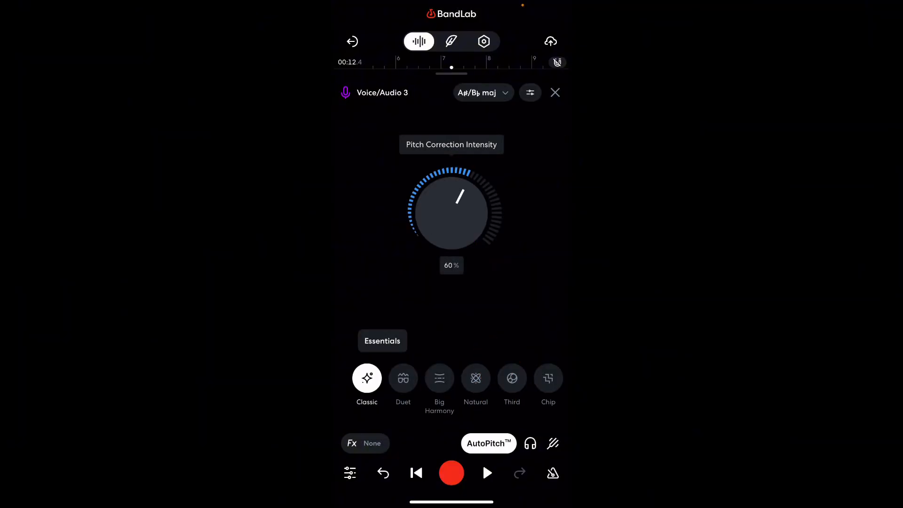
left_click(364, 444)
scroll(451, 302, "right", 10)
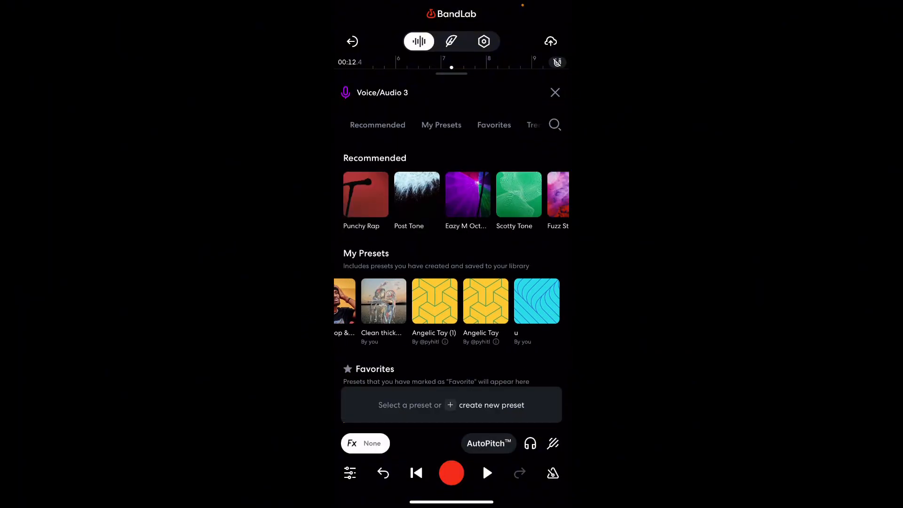
left_click(485, 301)
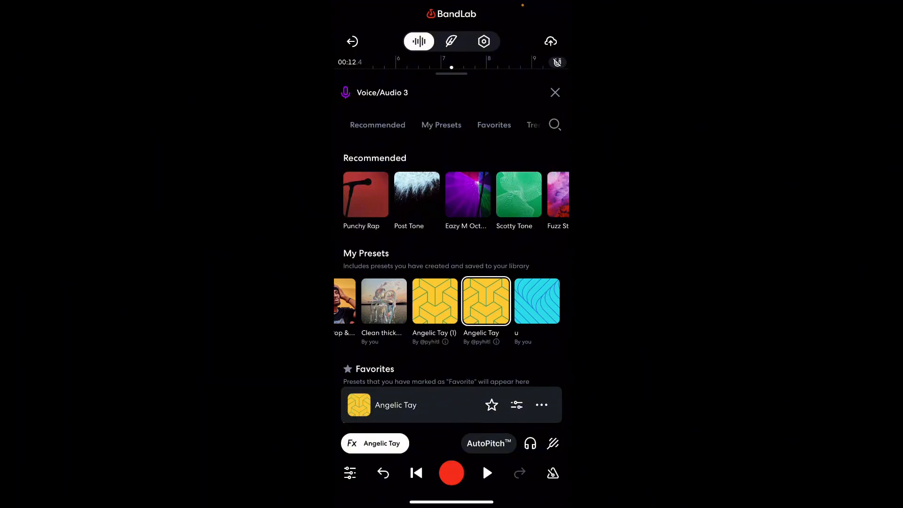
Return to the timeline, select the fourth track and nudge the playhead earlier
left_click(555, 93)
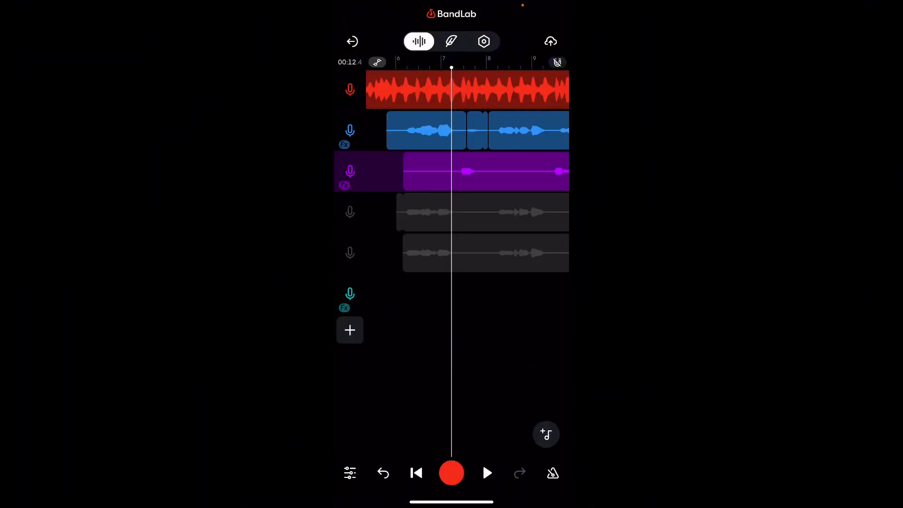
left_click(367, 211)
left_click_drag(465, 211, 485, 211)
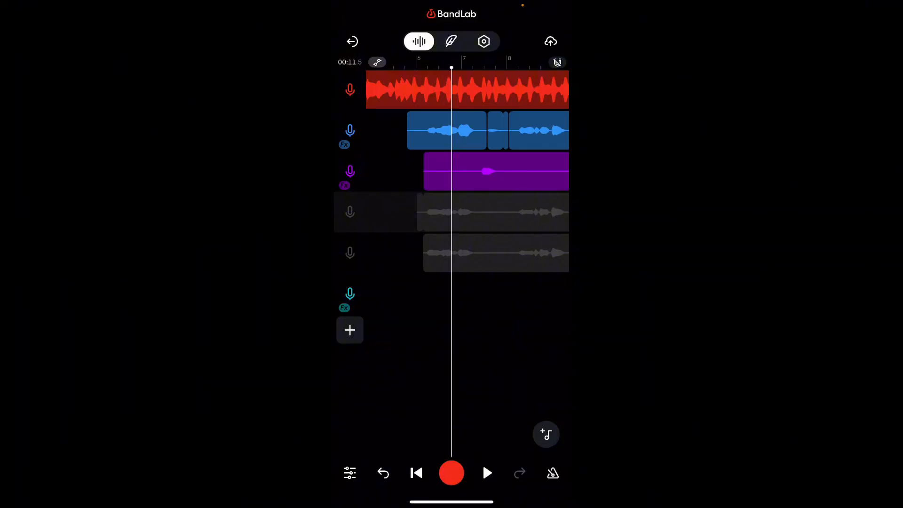
Pan Voice/Audio 3 about 80% left in the mixer and return to the tracks
left_click(349, 473)
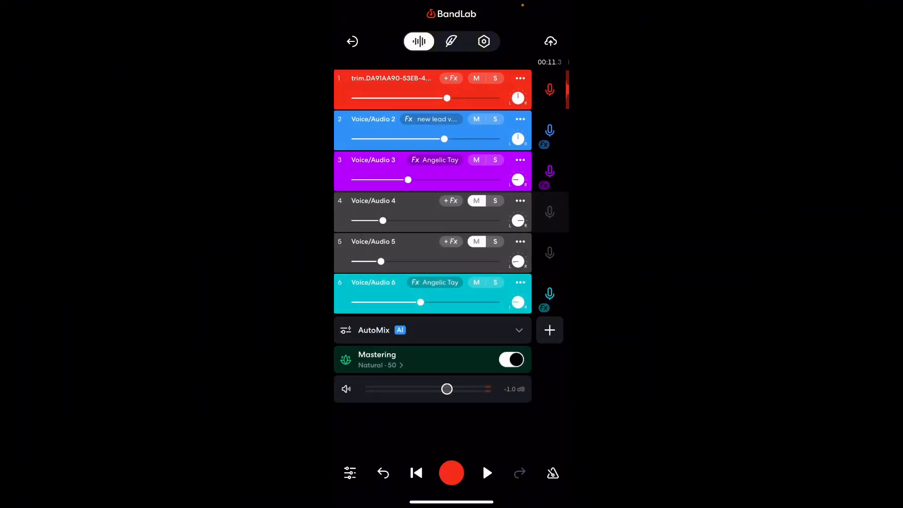
left_click(350, 473)
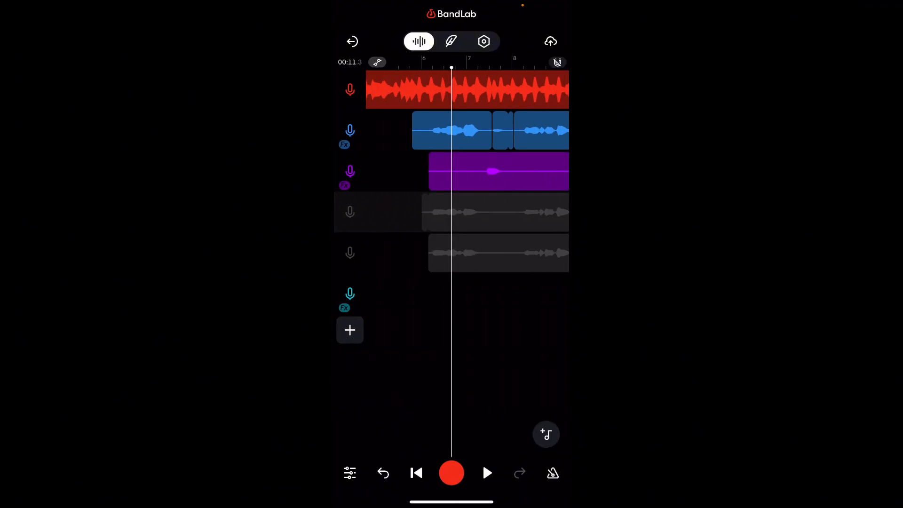
left_click(350, 474)
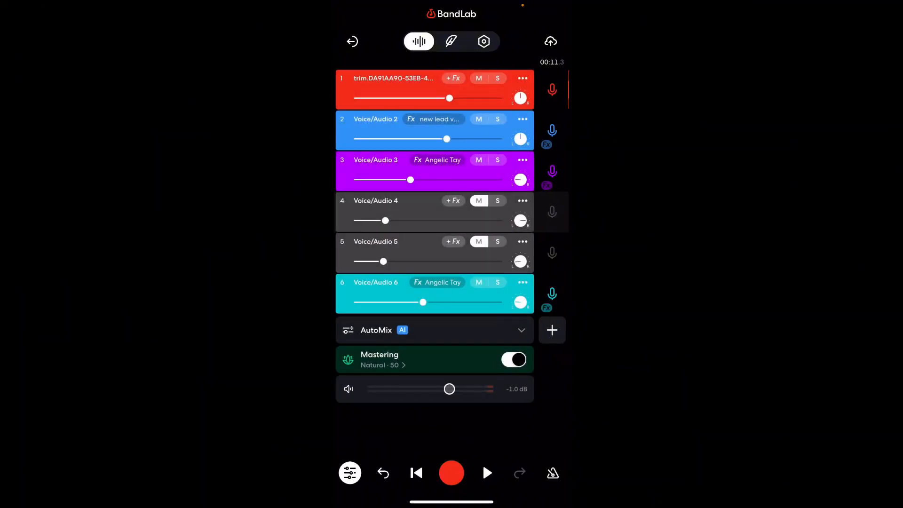
left_click_drag(520, 179, 524, 179)
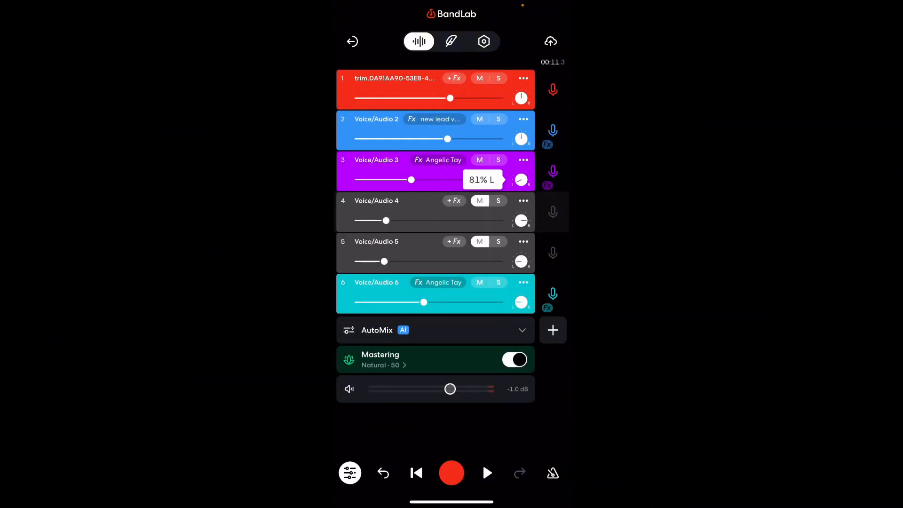
left_click(350, 473)
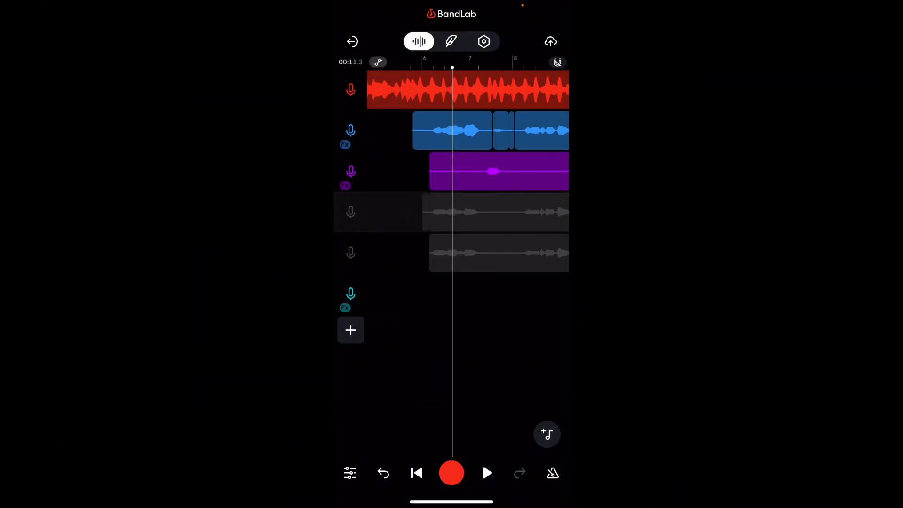
Play the mix from about 00:09.6, stop, and rewind to about 00:09.9
left_click_drag(452, 212, 490, 211)
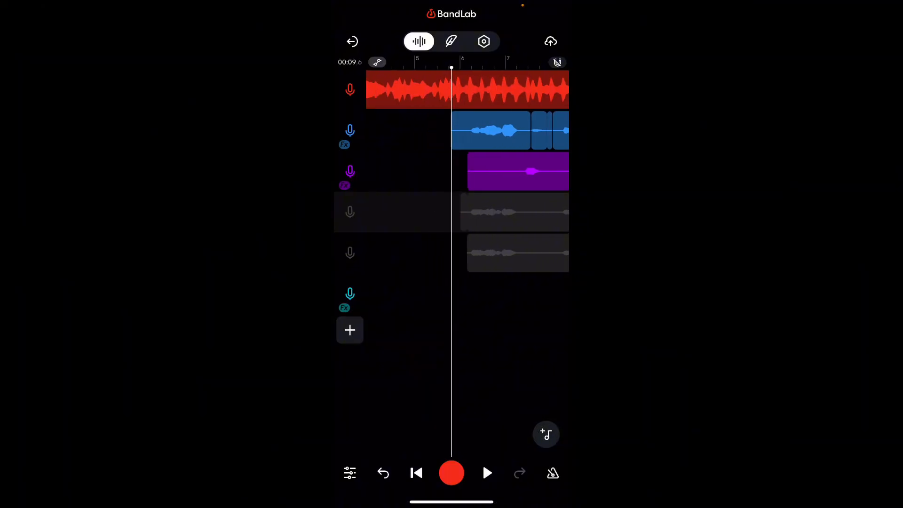
key("space")
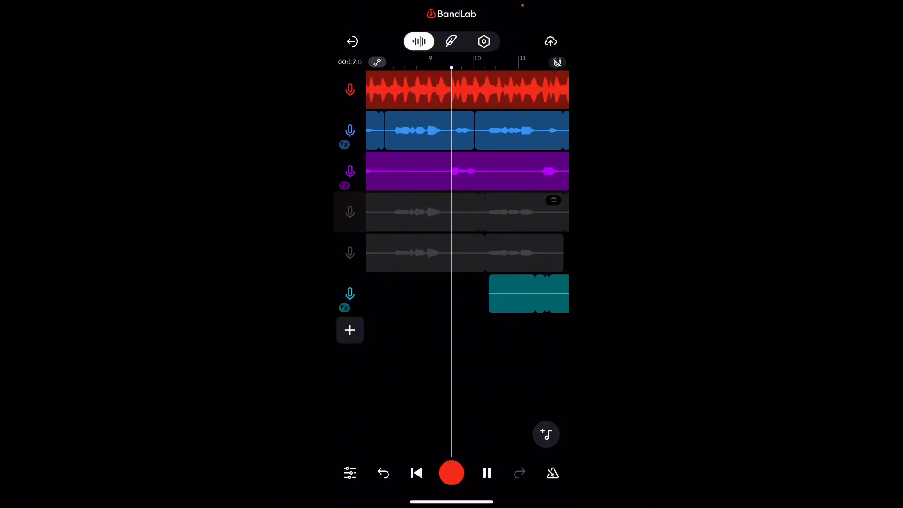
left_click(487, 473)
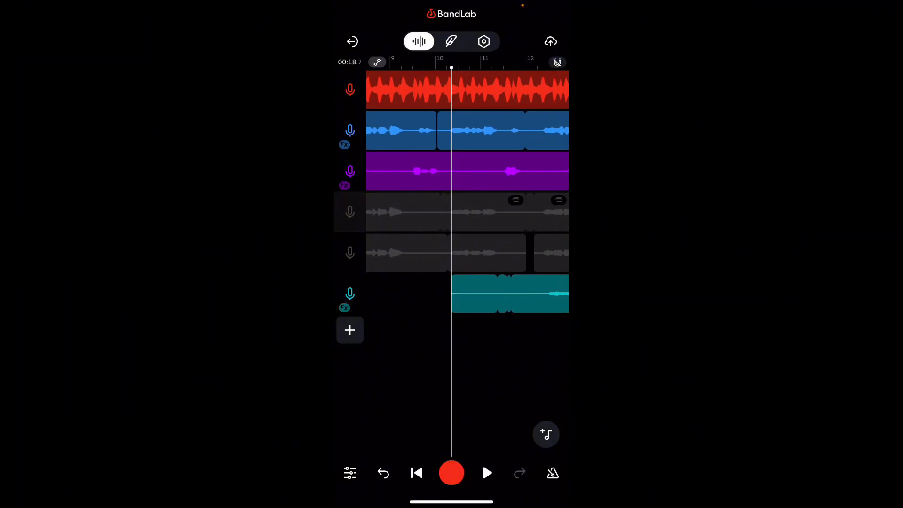
left_click_drag(423, 233, 508, 233)
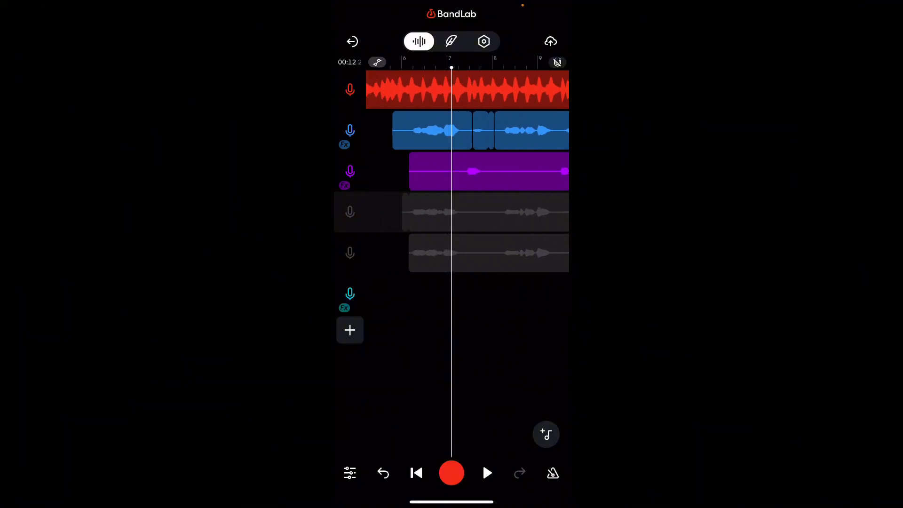
left_click_drag(438, 233, 491, 233)
Unmute Voice/Audio 4 in the mixer
left_click(350, 473)
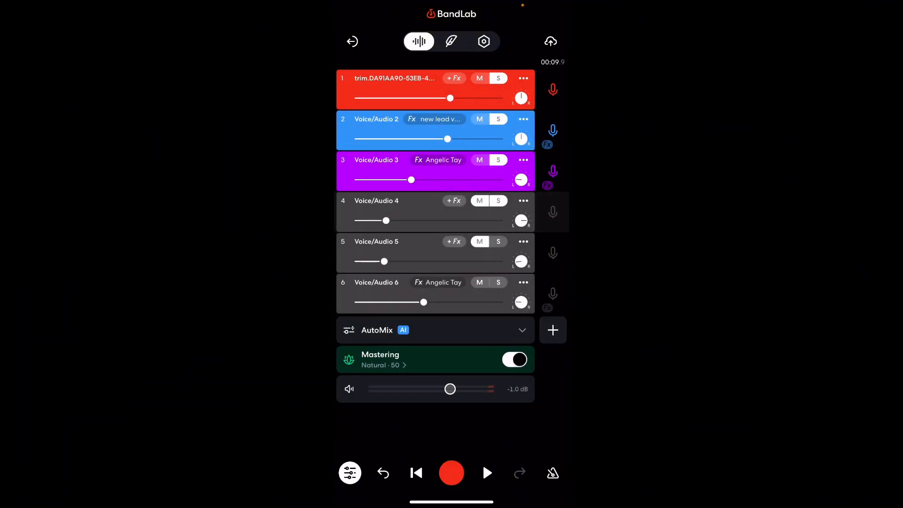
left_click(424, 212)
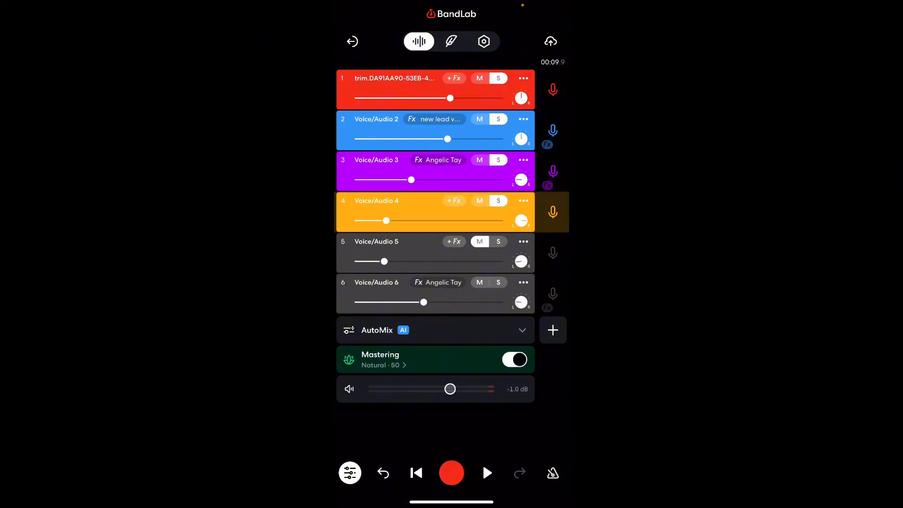
left_click(350, 474)
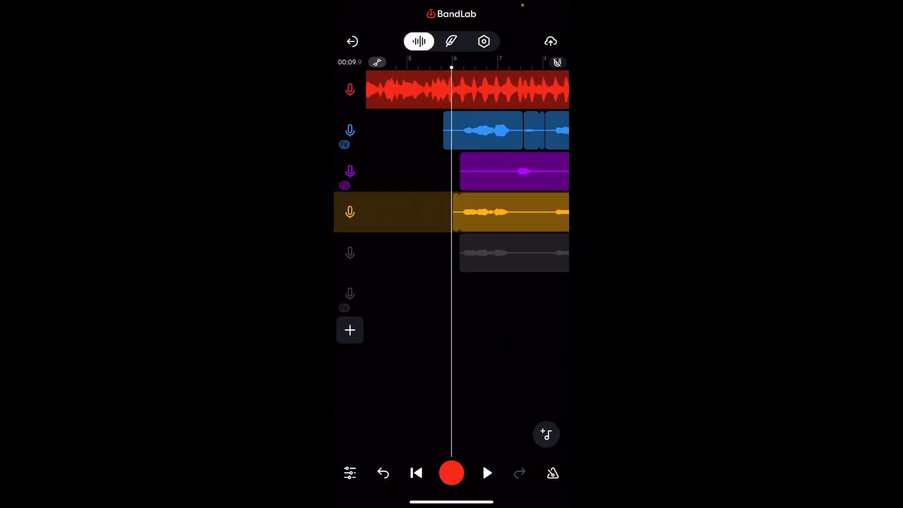
Raise Voice/Audio 4's AutoPitch intensity, apply the 'backup vocals' preset and play the mix
double_click(508, 212)
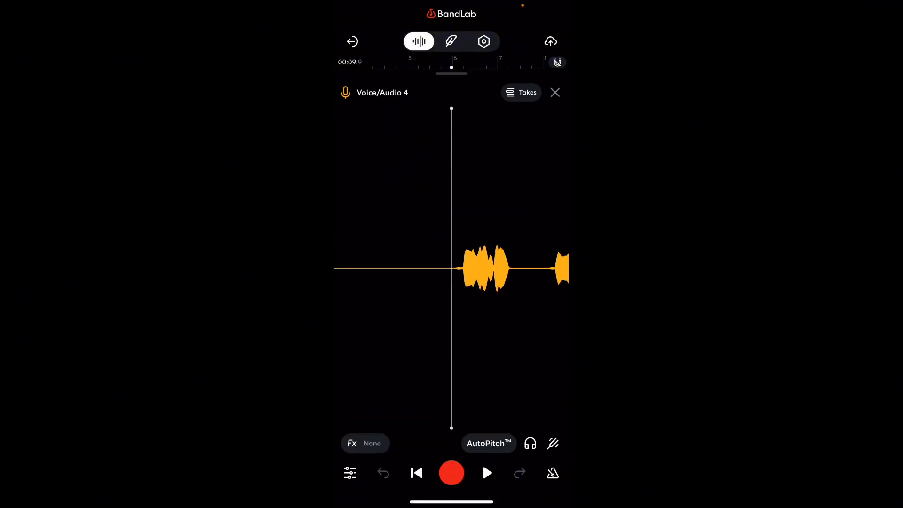
left_click(488, 443)
left_click_drag(452, 233, 452, 183)
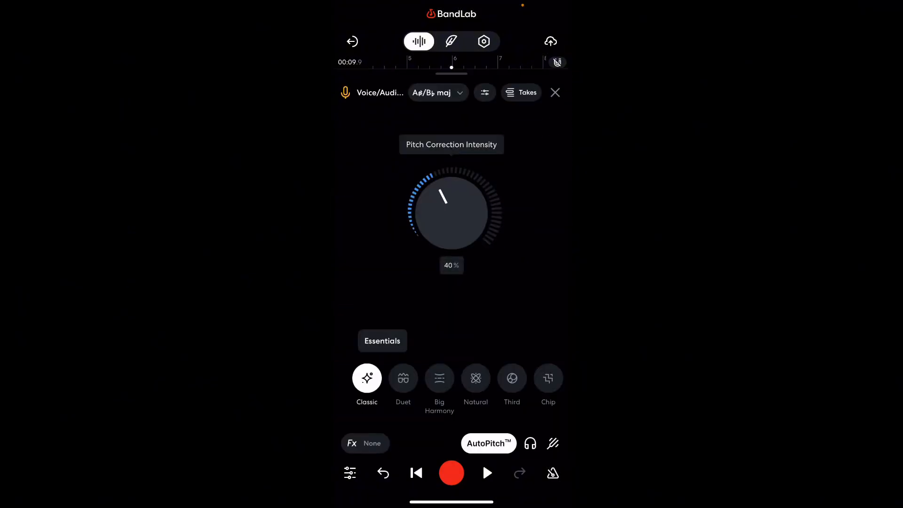
left_click(364, 443)
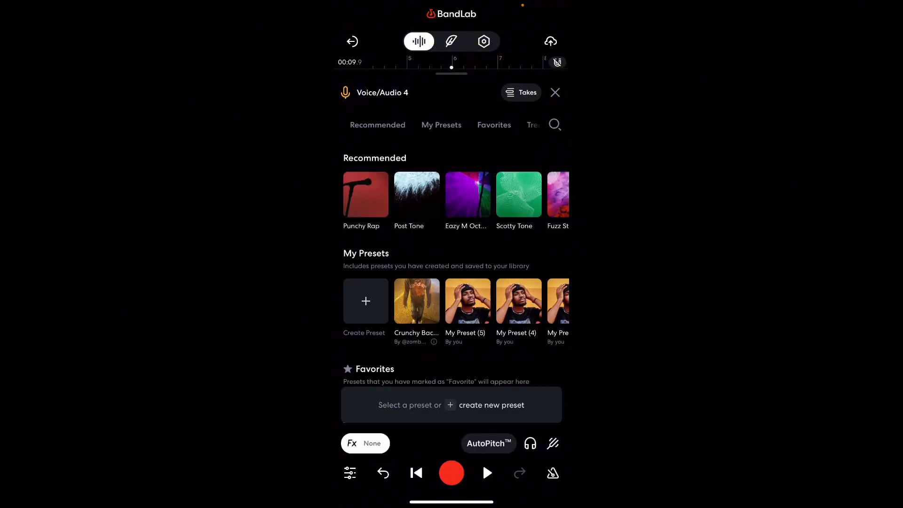
scroll(452, 301, "right", 10)
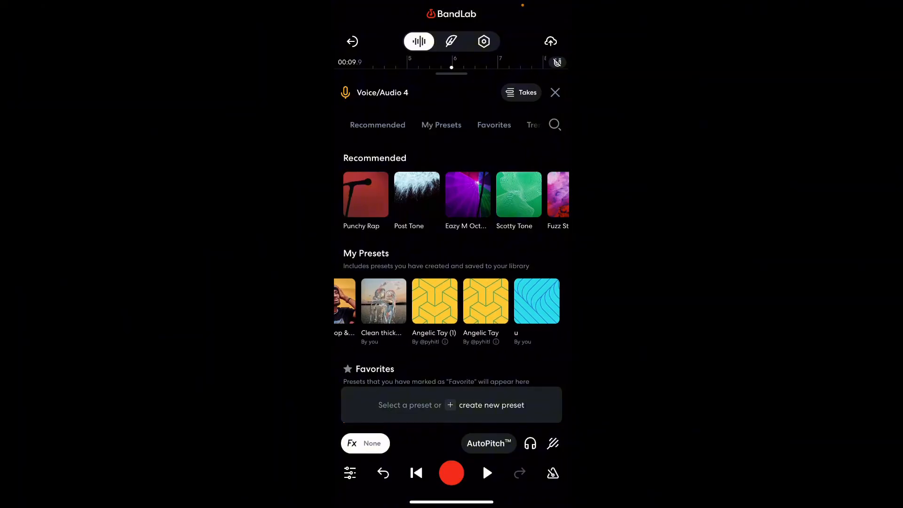
scroll(452, 301, "left", 10)
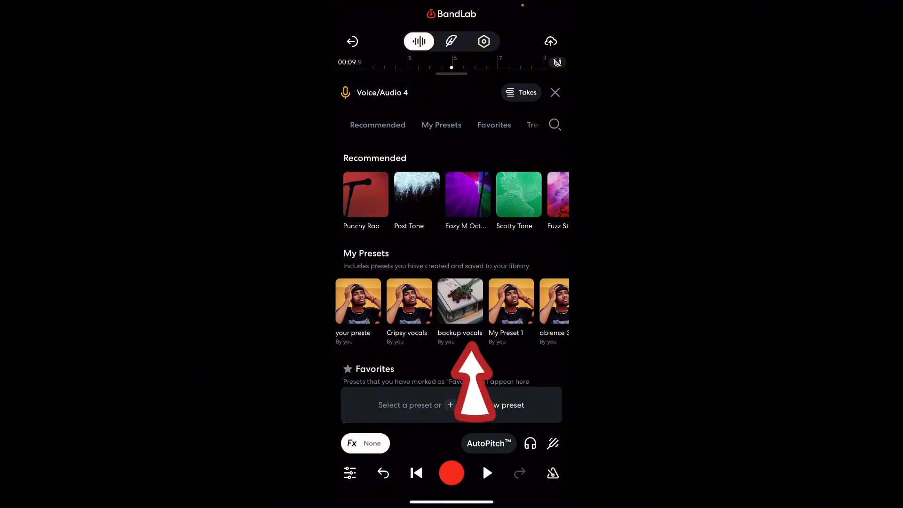
left_click(461, 302)
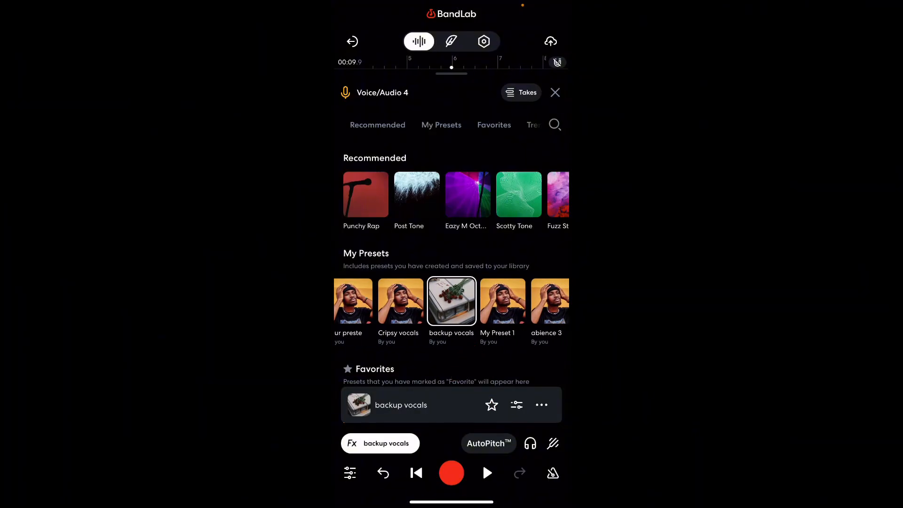
left_click(555, 92)
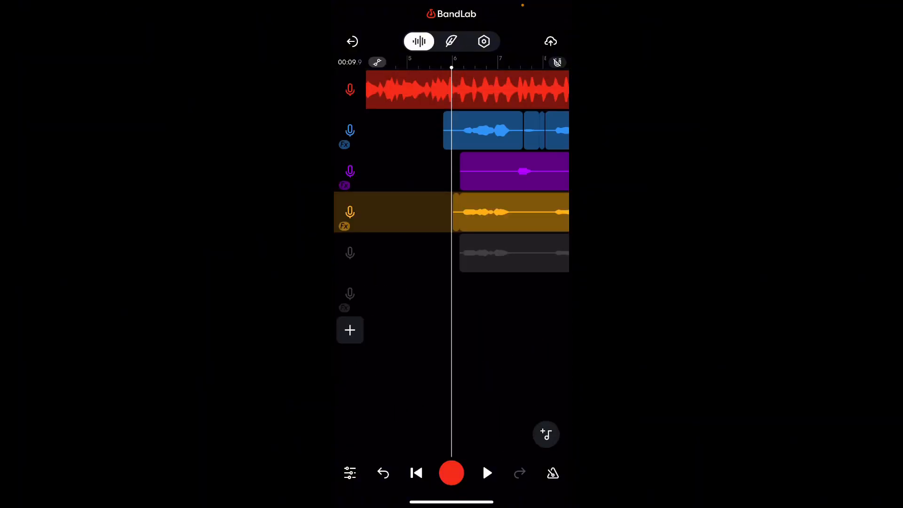
scroll(466, 169, "left", 3)
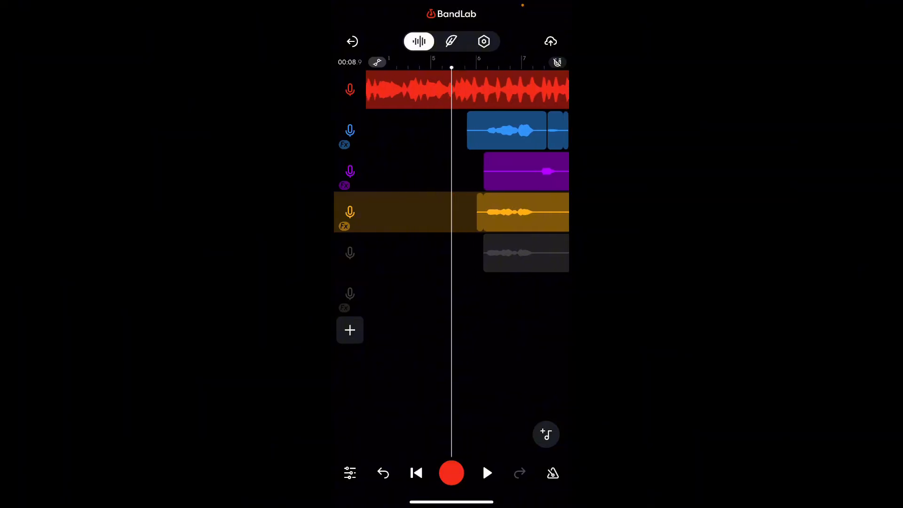
scroll(465, 170, "right", 1)
scroll(466, 169, "right", 2)
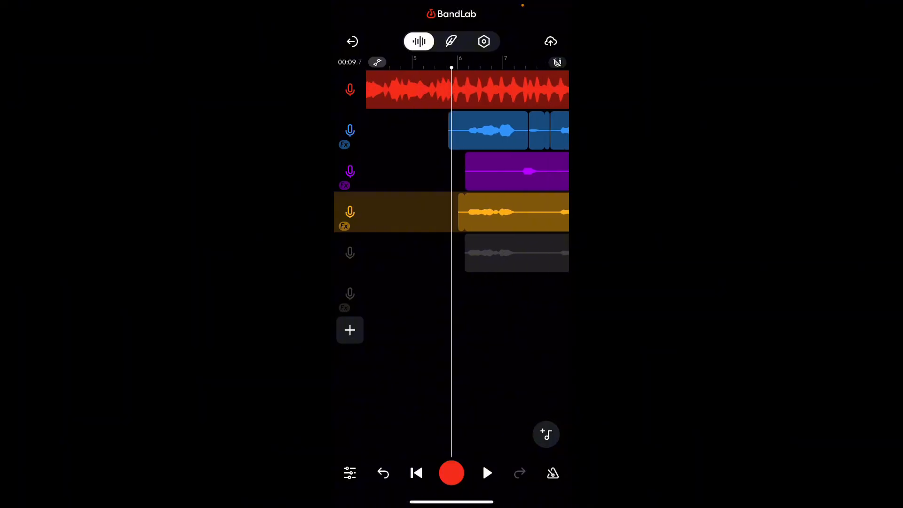
left_click(487, 474)
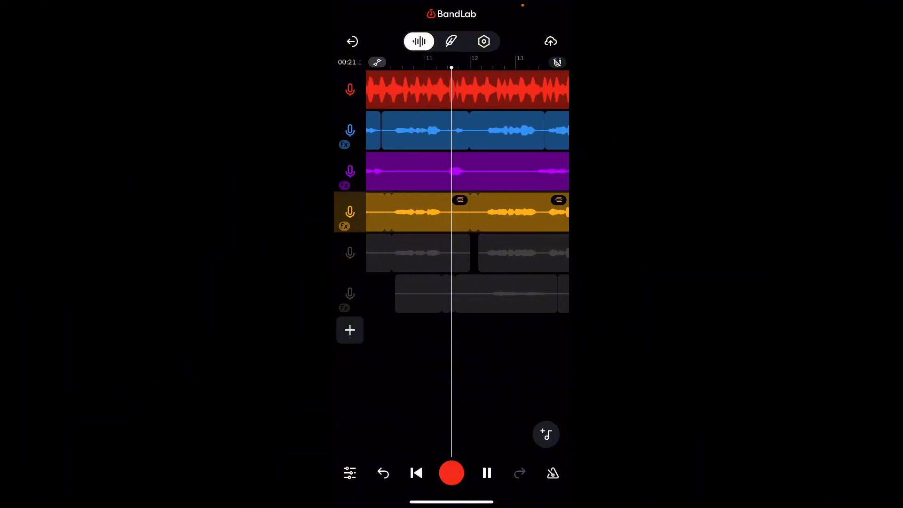
Unmute Voice/Audio 5 in the mixer and select the track 4 and 5 clips
left_click(488, 473)
left_click(350, 473)
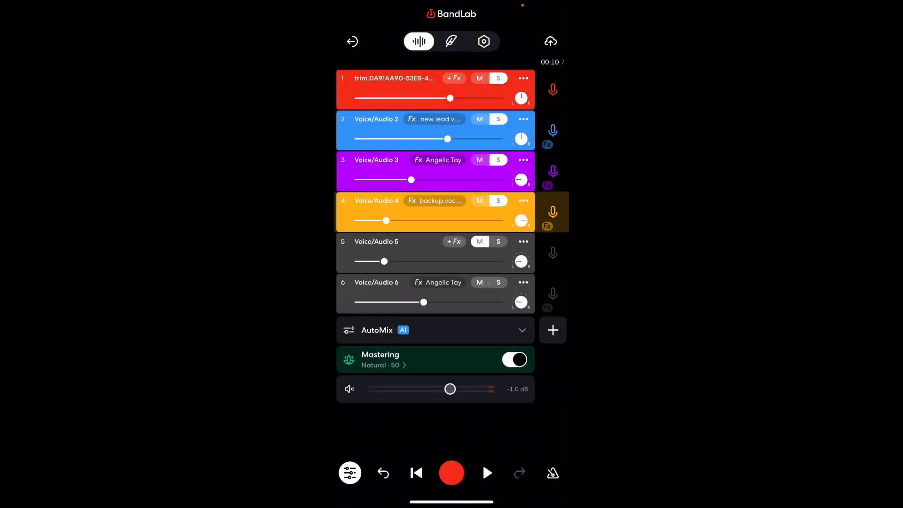
left_click(435, 241)
left_click(350, 474)
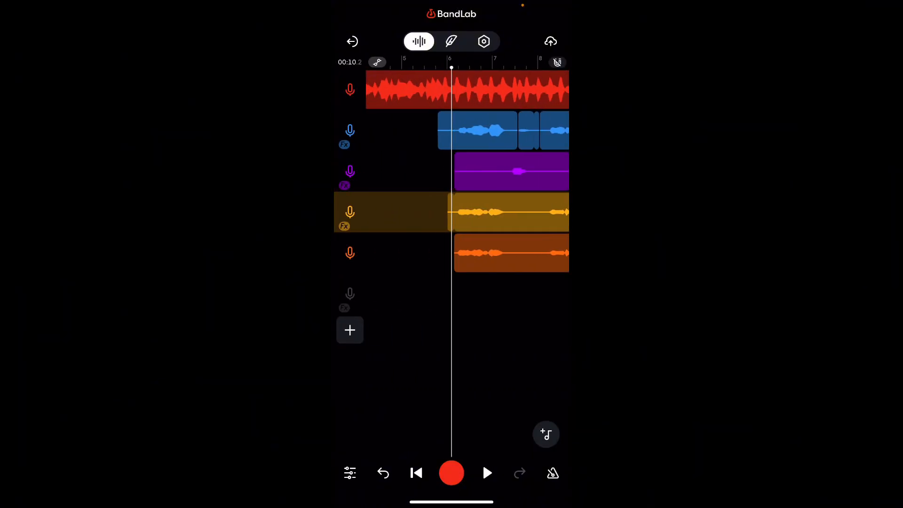
scroll(465, 177, "left", 1)
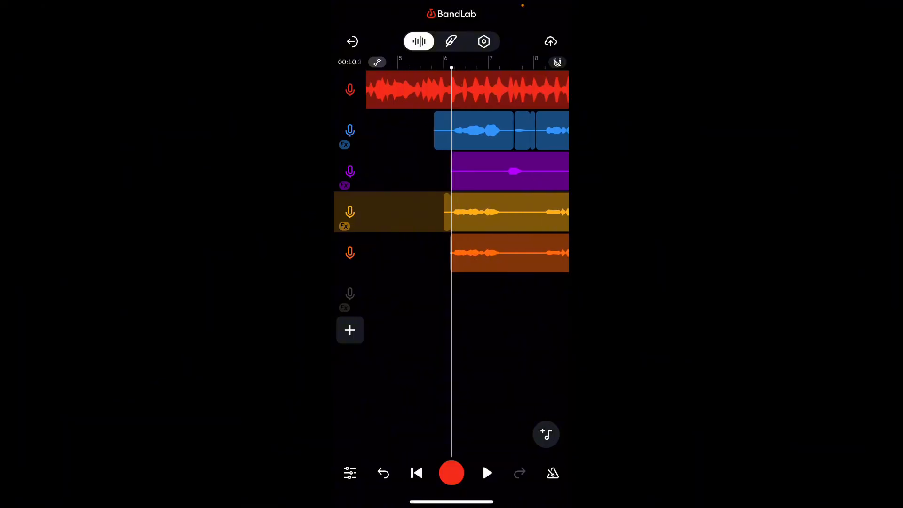
left_click(508, 212)
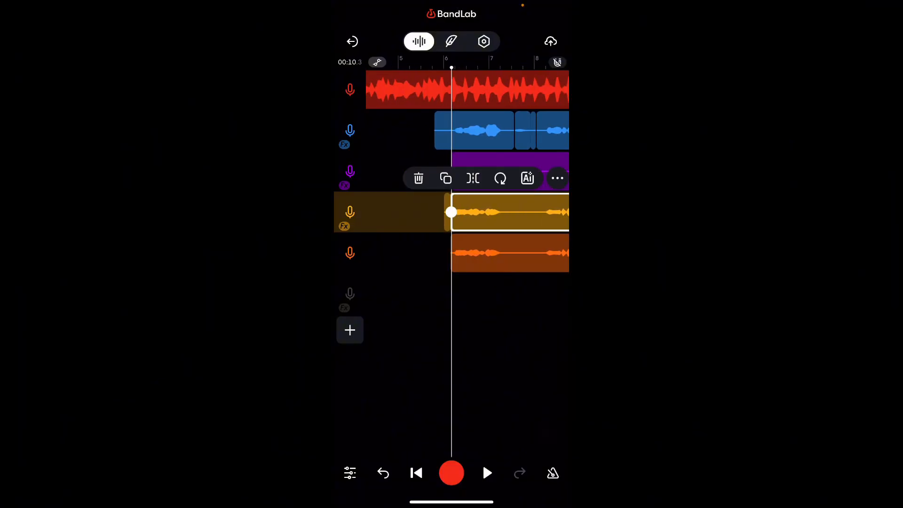
left_click(508, 252)
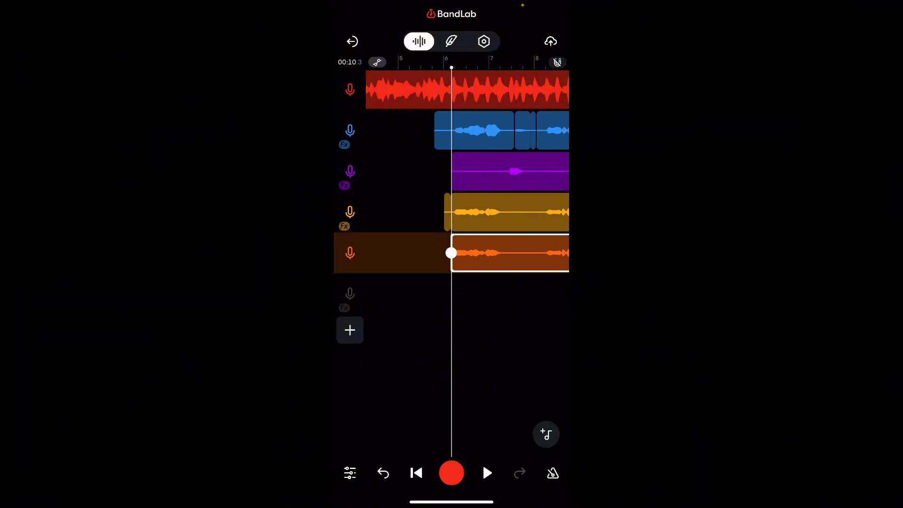
Mute tracks 1, 2 and 3 and play the two backup vocal tracks alone
left_click(350, 473)
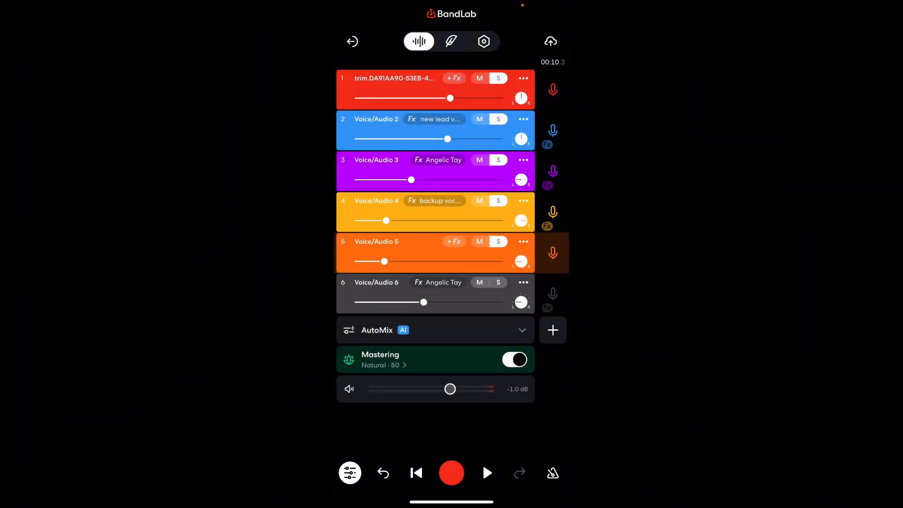
left_click(479, 160)
left_click(479, 119)
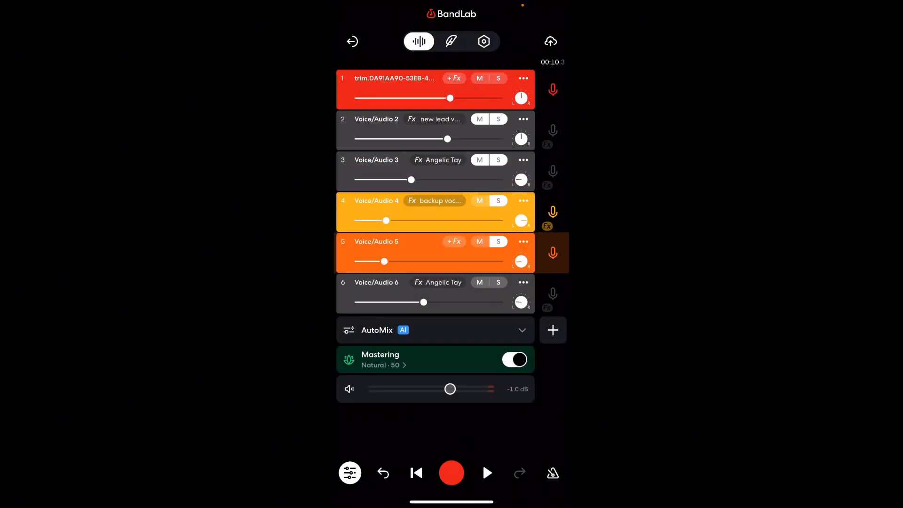
left_click(479, 78)
left_click(350, 473)
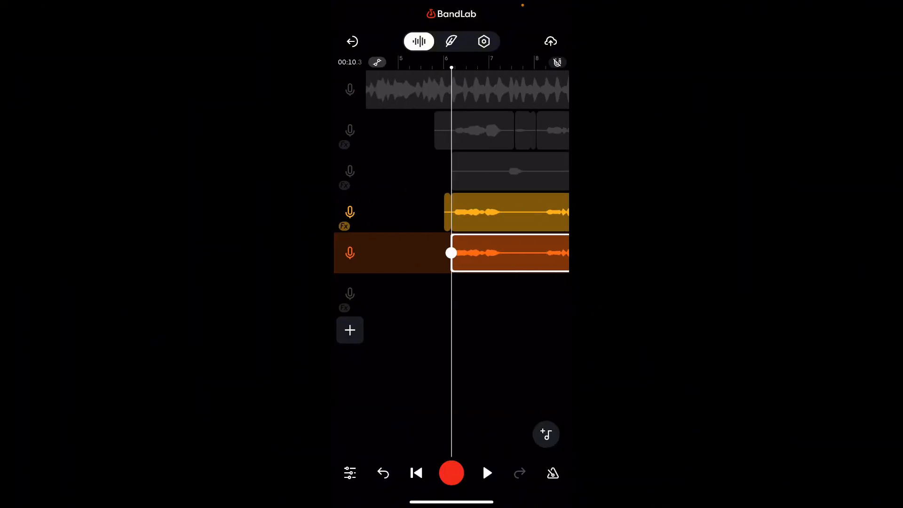
left_click(487, 473)
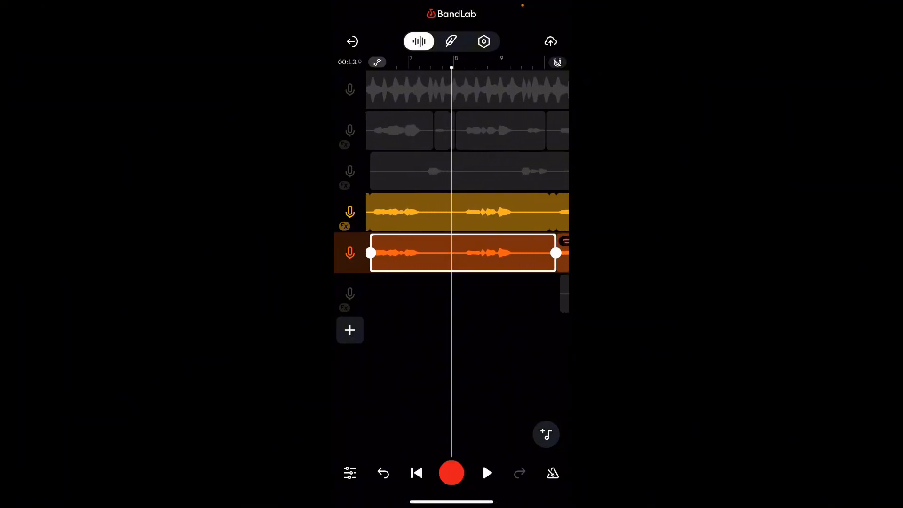
left_click(350, 472)
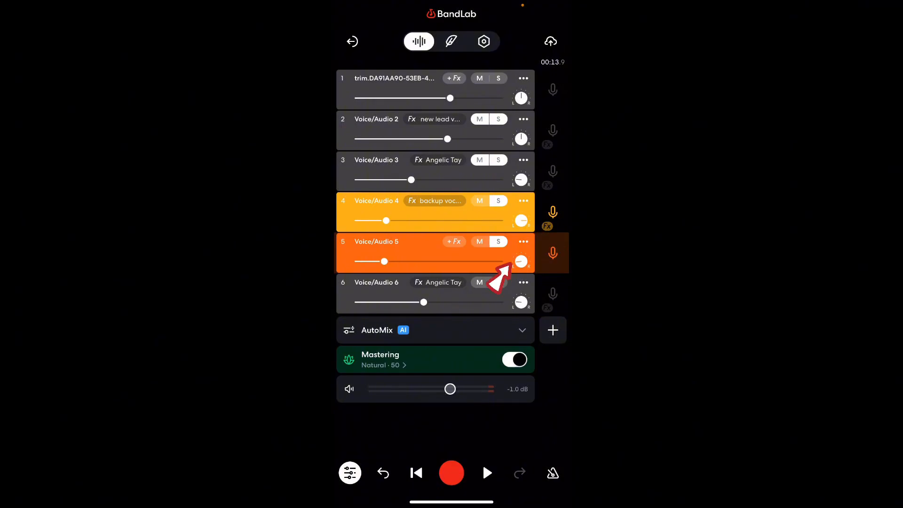
left_click(350, 473)
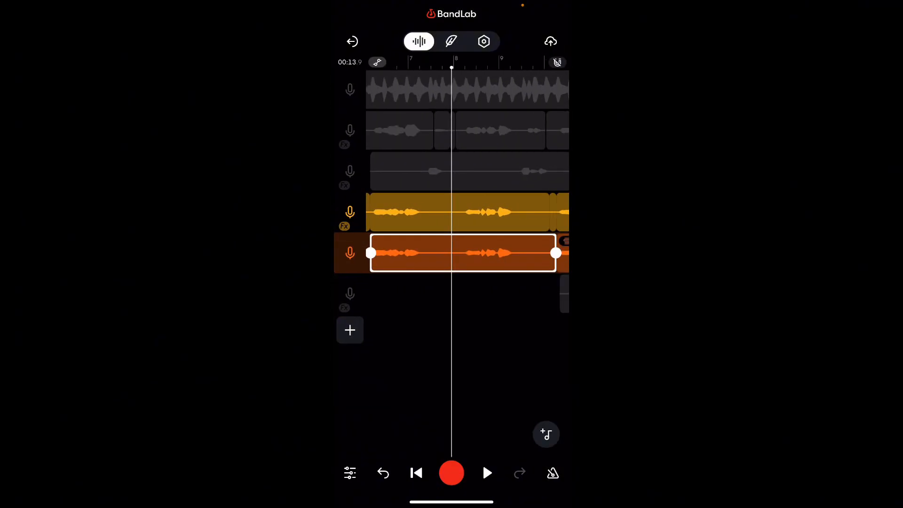
Solo tracks 3, 2 and 1 in the mixer and play back from about 00:10.4
left_click_drag(395, 318, 523, 318)
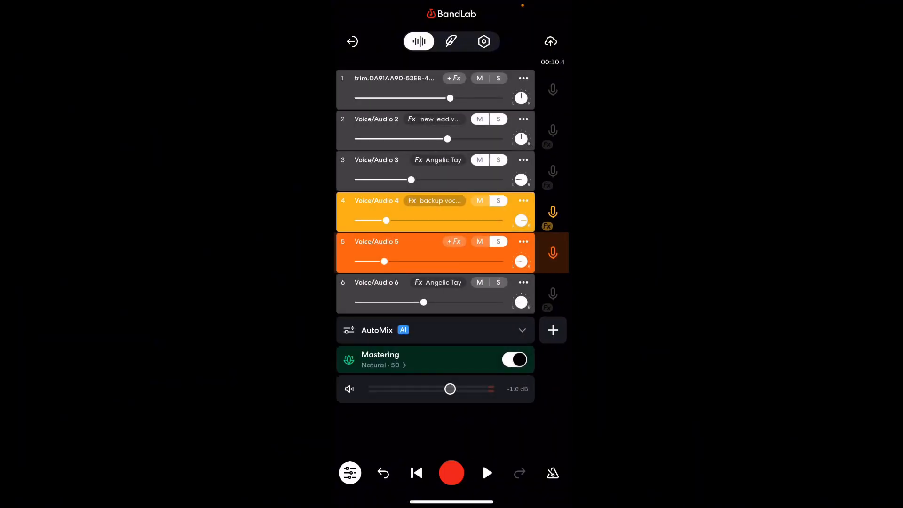
left_click(498, 159)
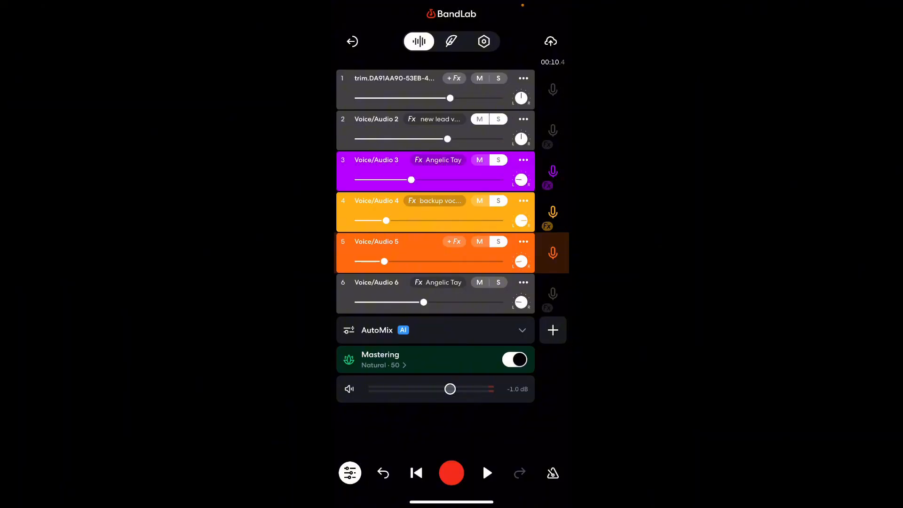
left_click(498, 119)
left_click(480, 78)
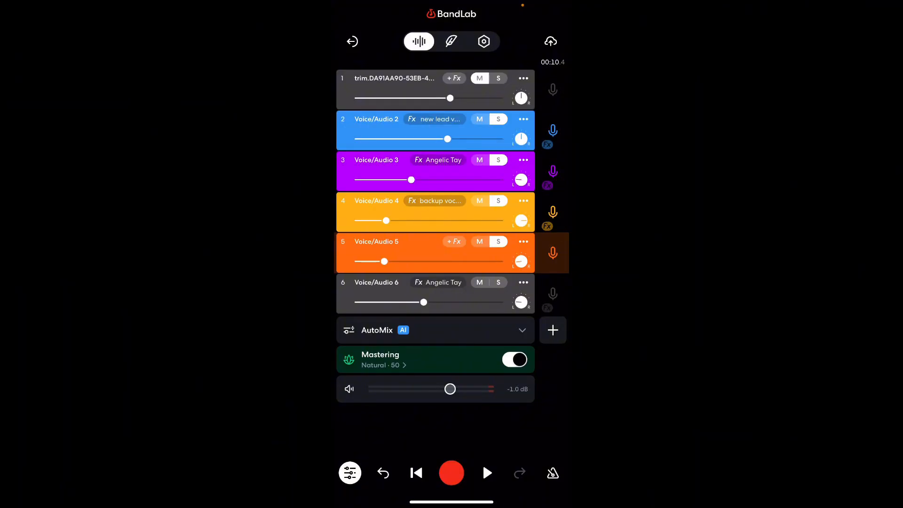
left_click(498, 78)
left_click(419, 41)
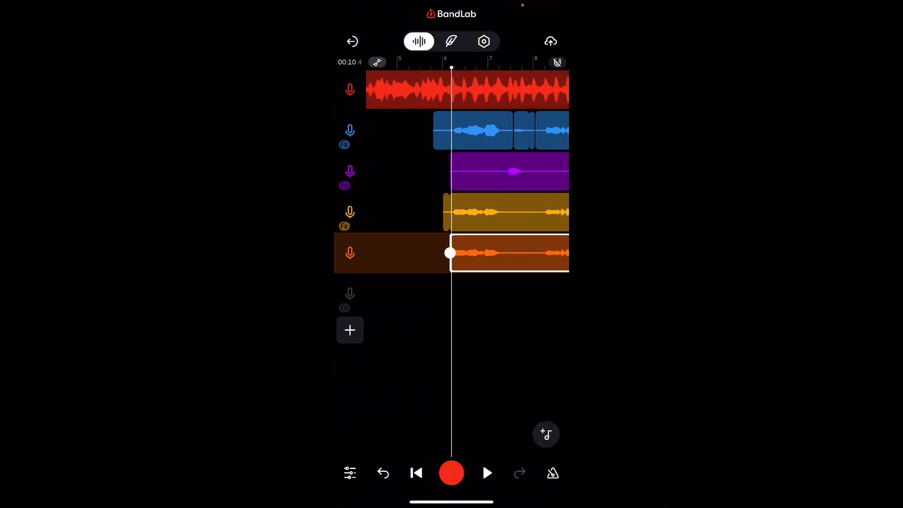
left_click(486, 474)
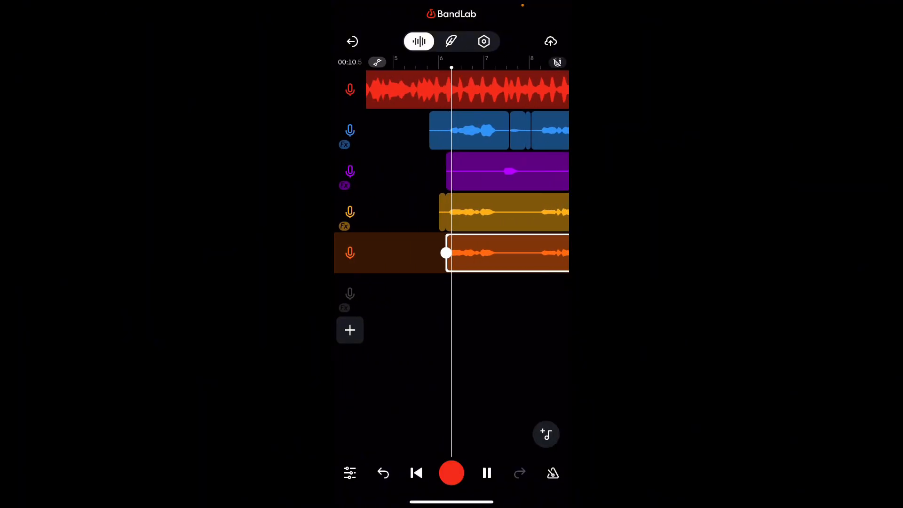
Raise backup tracks 4 and 5 to a matching volume, stop playback and rewind to about 13 seconds
left_click(350, 473)
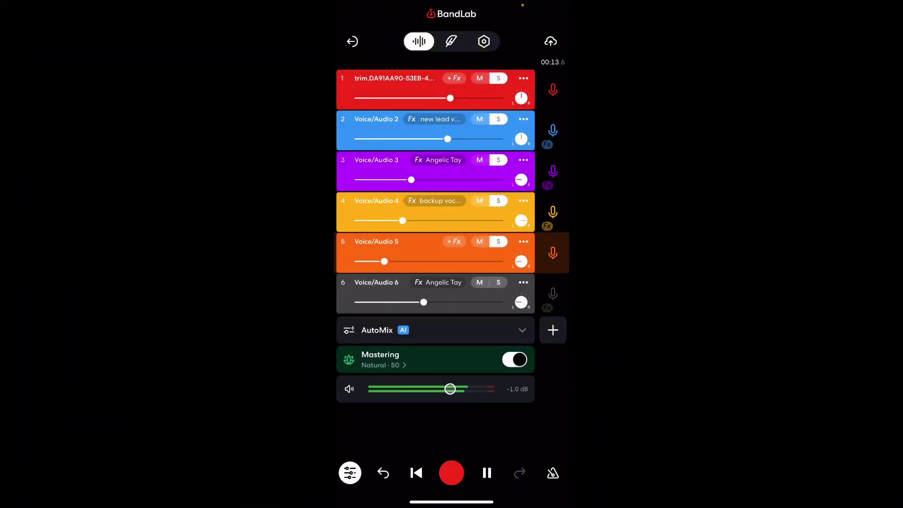
left_click_drag(384, 262, 398, 262)
left_click_drag(403, 221, 399, 221)
left_click(349, 473)
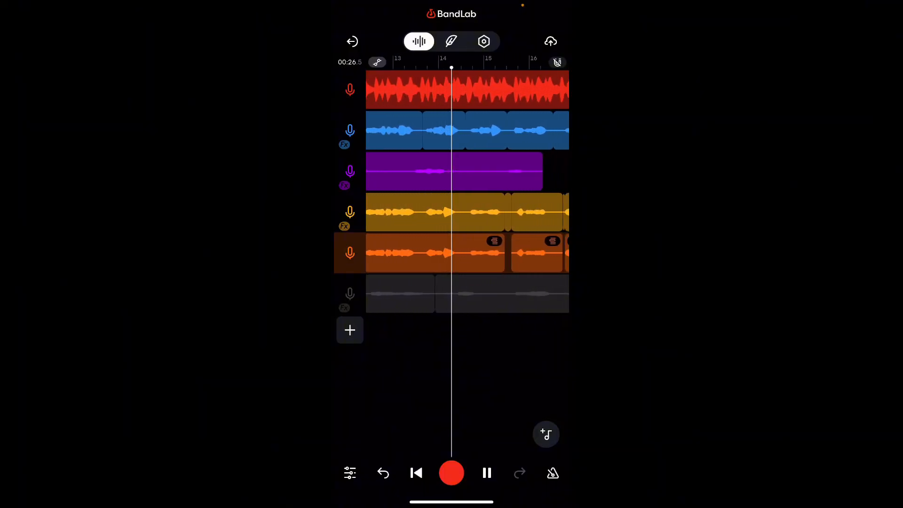
left_click(487, 473)
left_click_drag(423, 253, 536, 253)
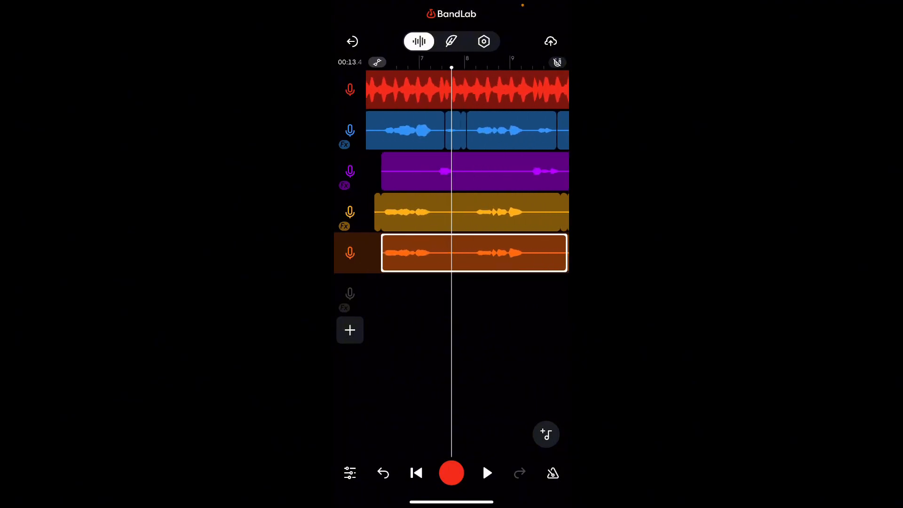
left_click(451, 293)
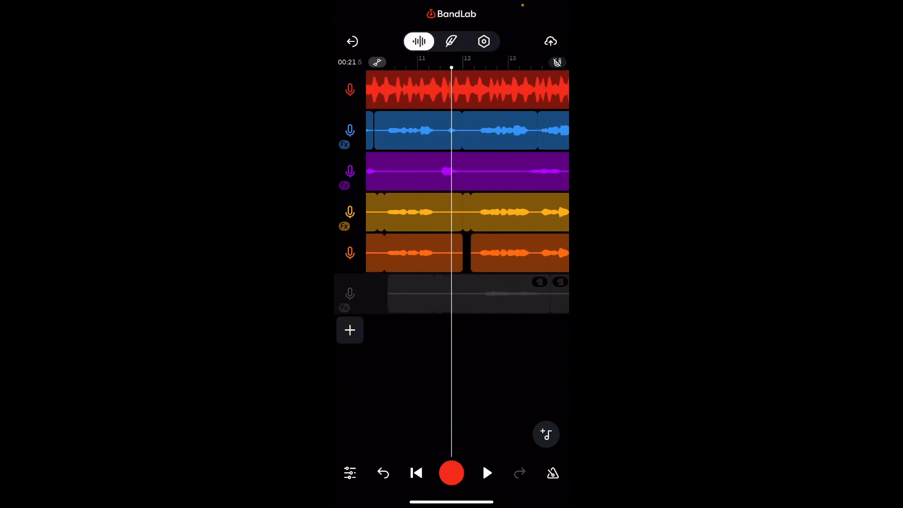
left_click(348, 473)
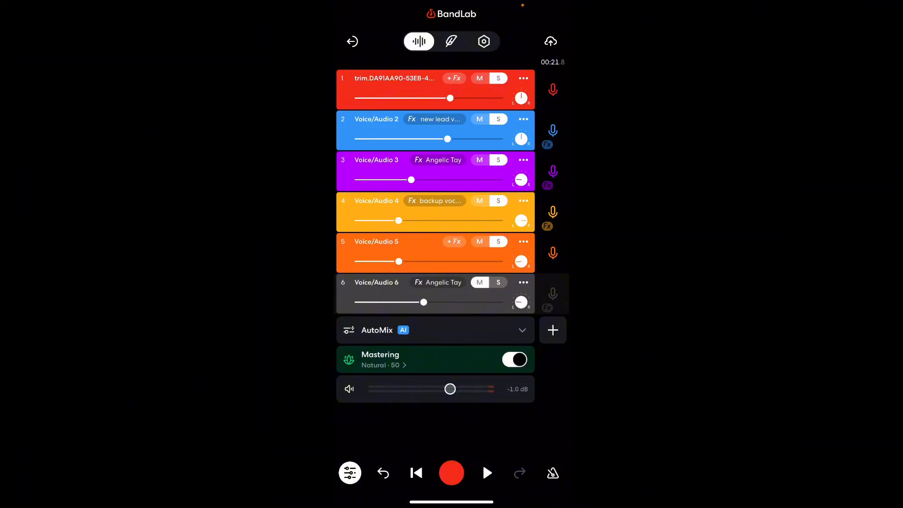
Solo track 6, check its AutoPitch and Angelic Tay preset, and return to all tracks
left_click(479, 282)
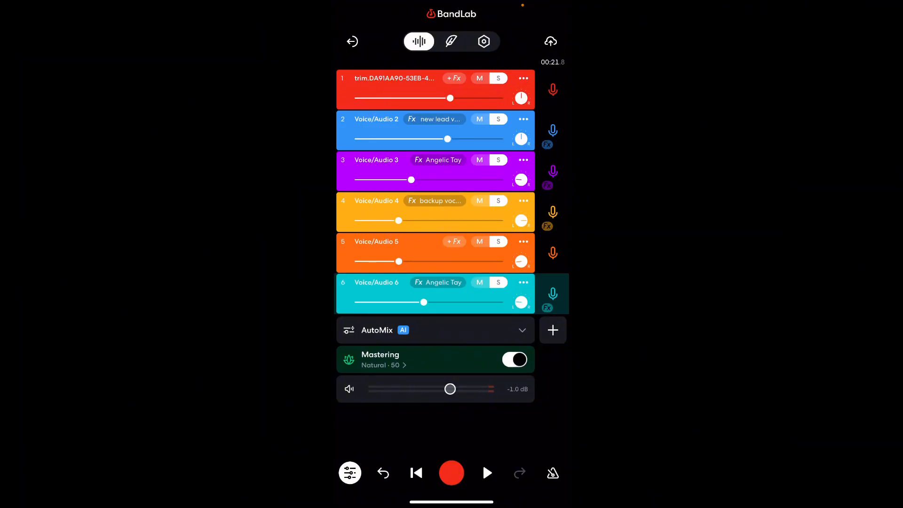
left_click(350, 472)
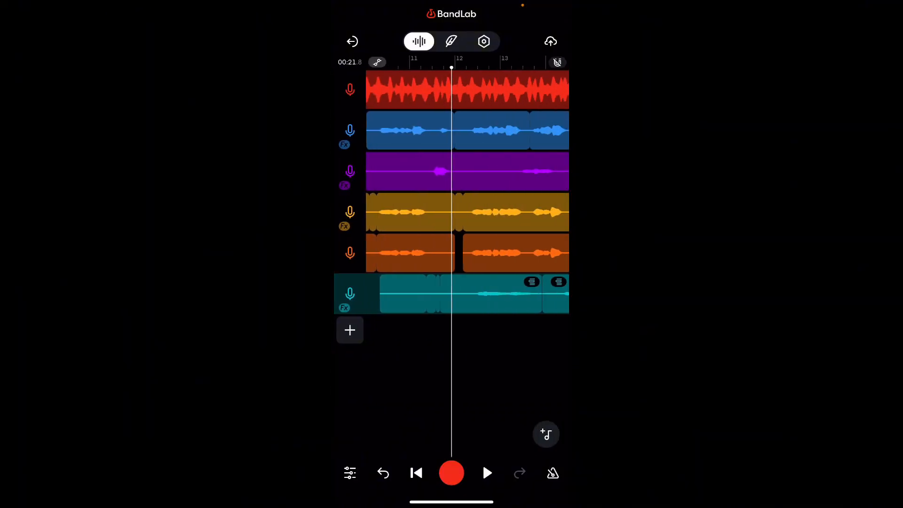
left_click(412, 292)
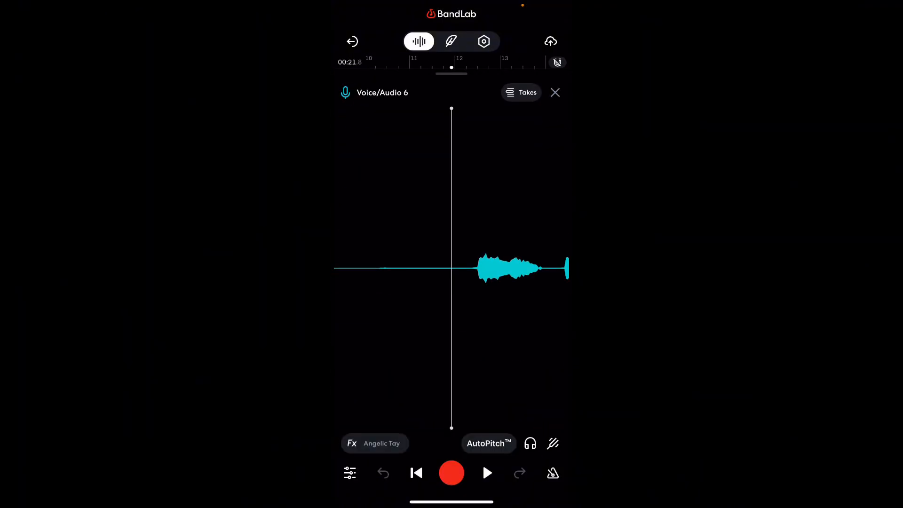
left_click(488, 443)
left_click(372, 443)
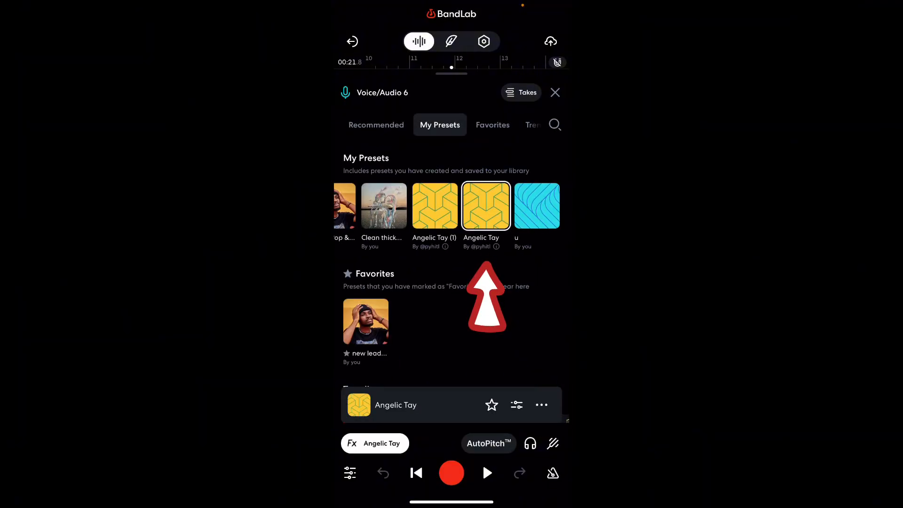
left_click(556, 185)
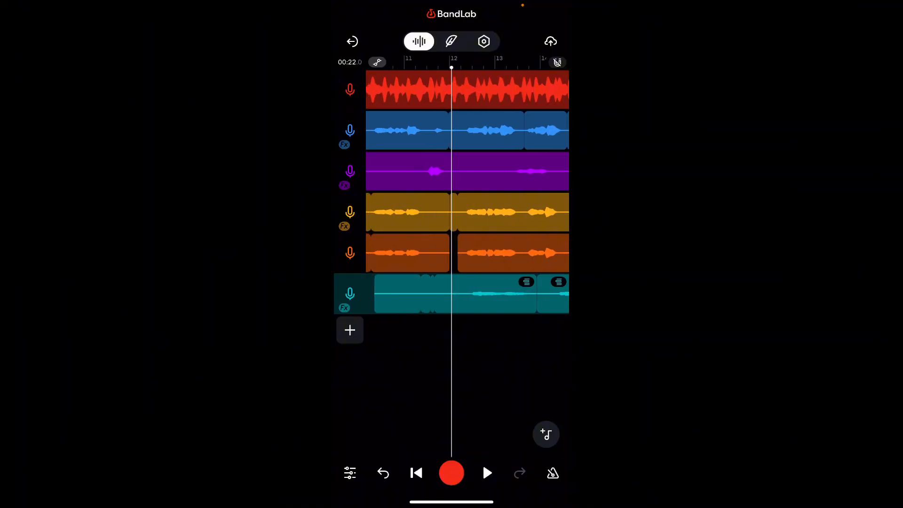
key("Tab")
left_click(479, 241)
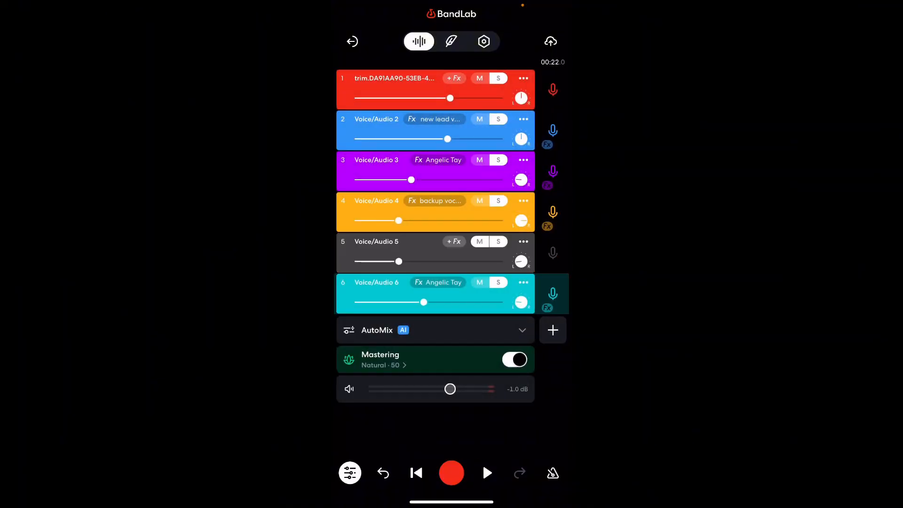
left_click(479, 201)
left_click(479, 159)
left_click(479, 119)
left_click(480, 78)
key("Tab")
key("space")
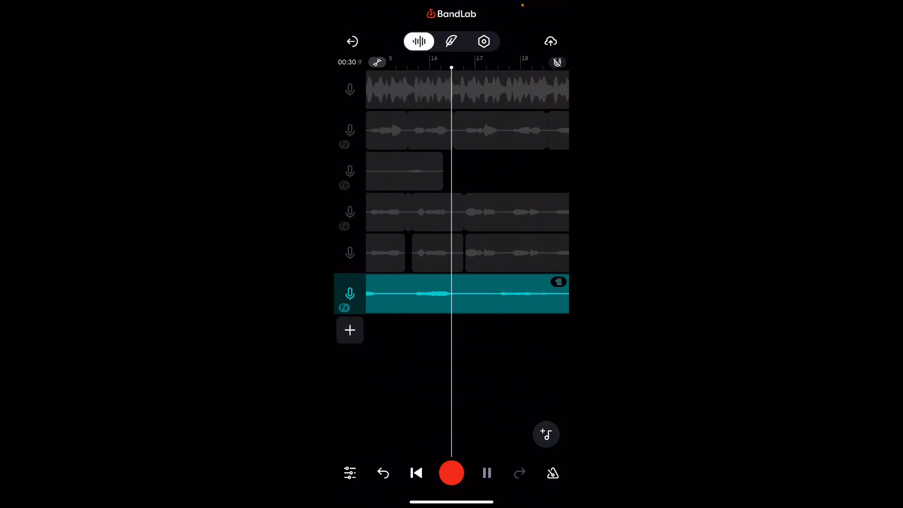
left_click(350, 473)
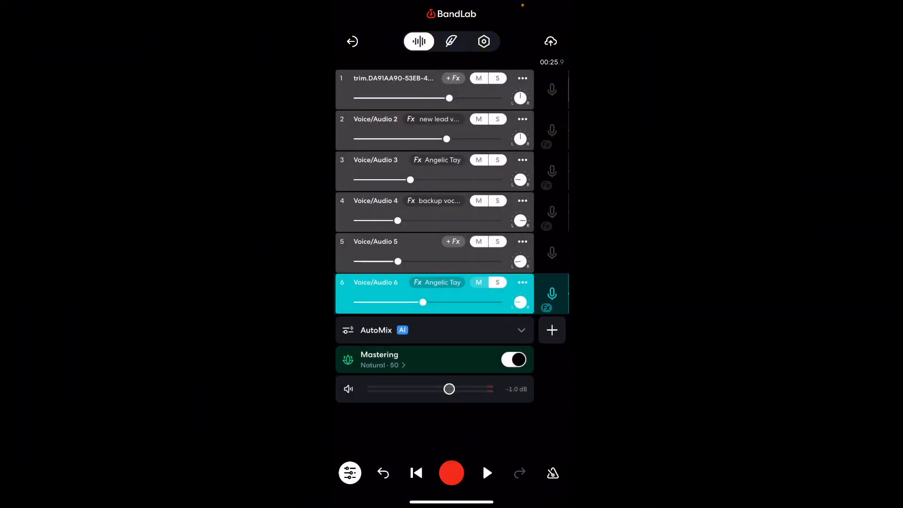
left_click(553, 252)
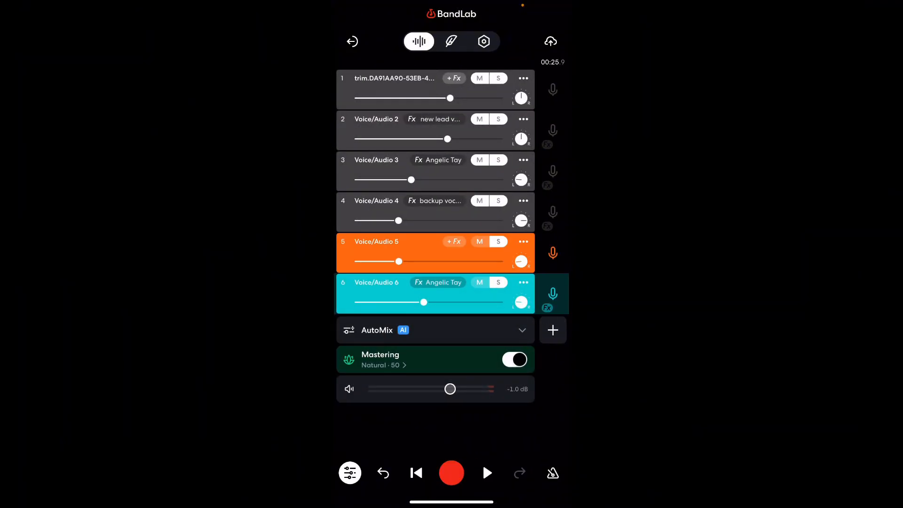
left_click(552, 211)
left_click(552, 170)
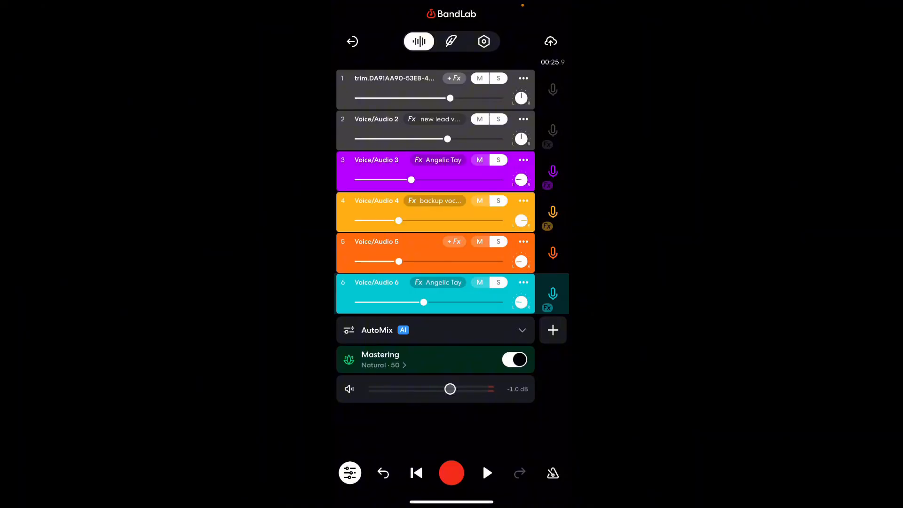
left_click(552, 129)
left_click(552, 88)
left_click(419, 41)
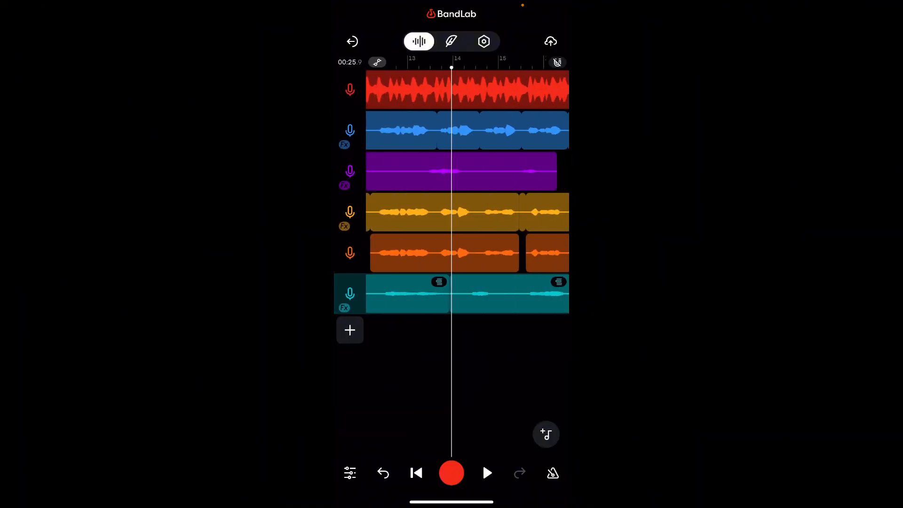
scroll(466, 212, "left", 5)
scroll(466, 211, "left", 3)
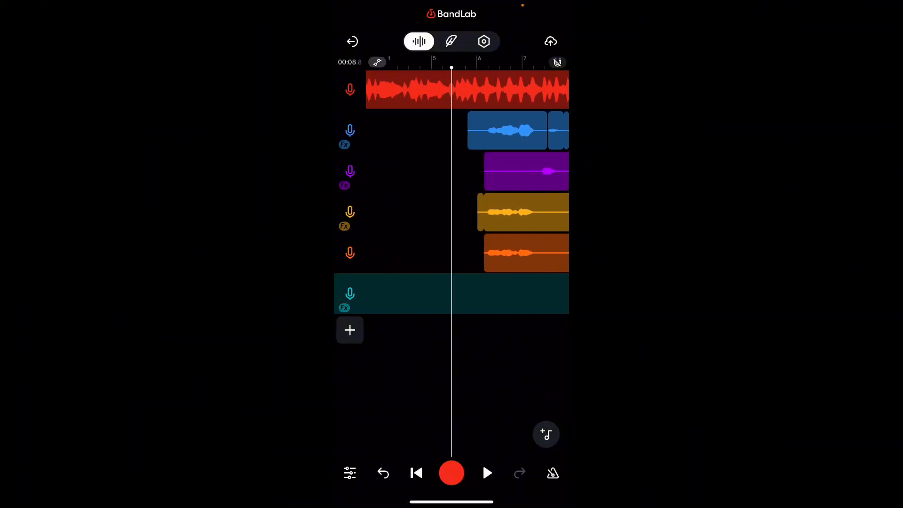
key("space")
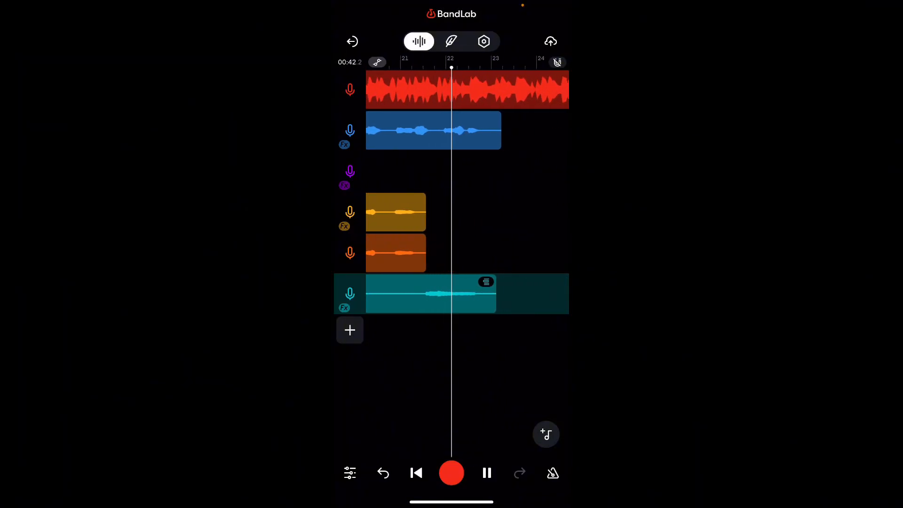
left_click(486, 474)
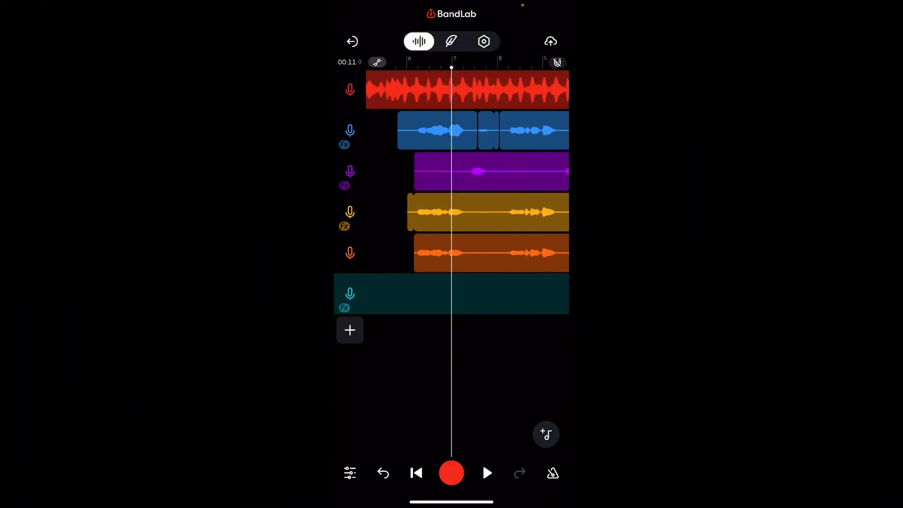
left_click_drag(423, 212, 466, 212)
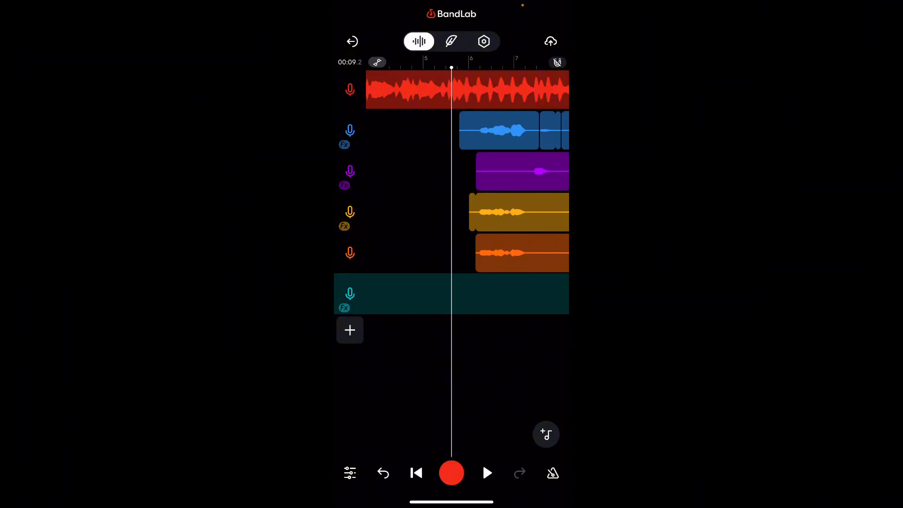
left_click_drag(350, 212, 550, 212)
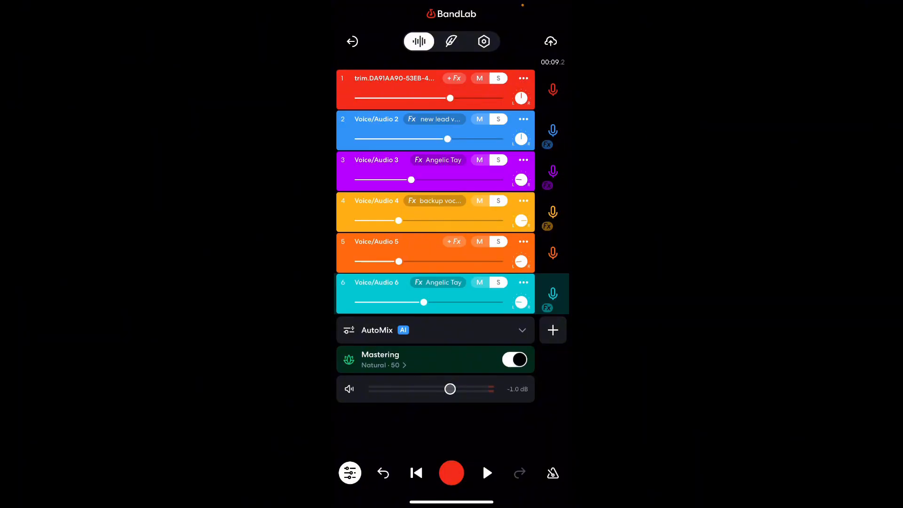
left_click(487, 474)
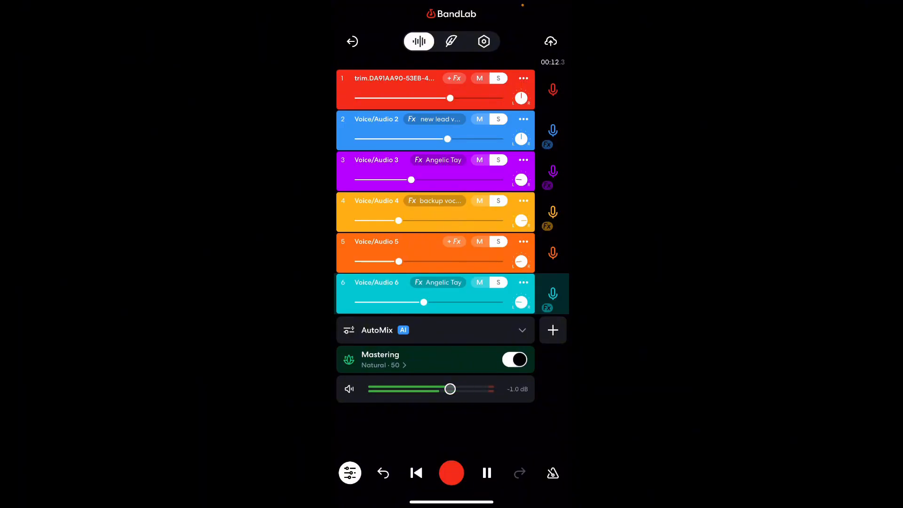
left_click(487, 474)
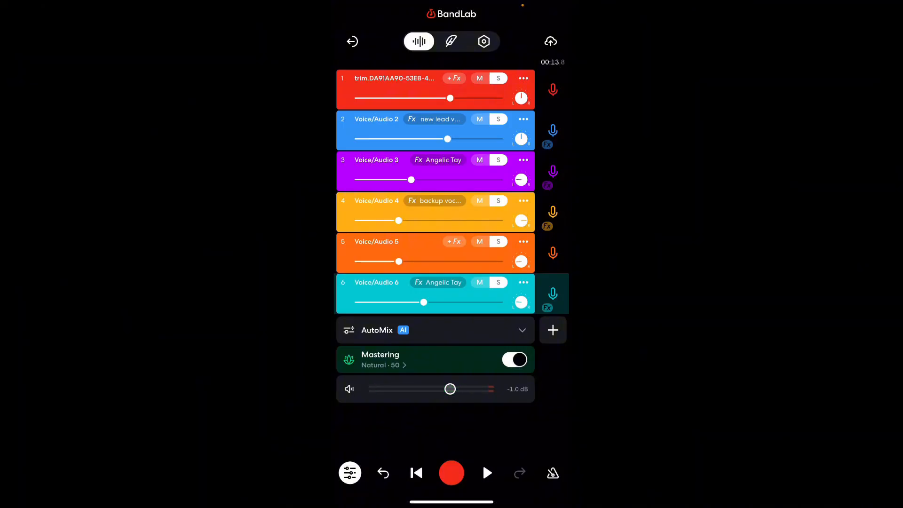
left_click_drag(353, 211, 550, 211)
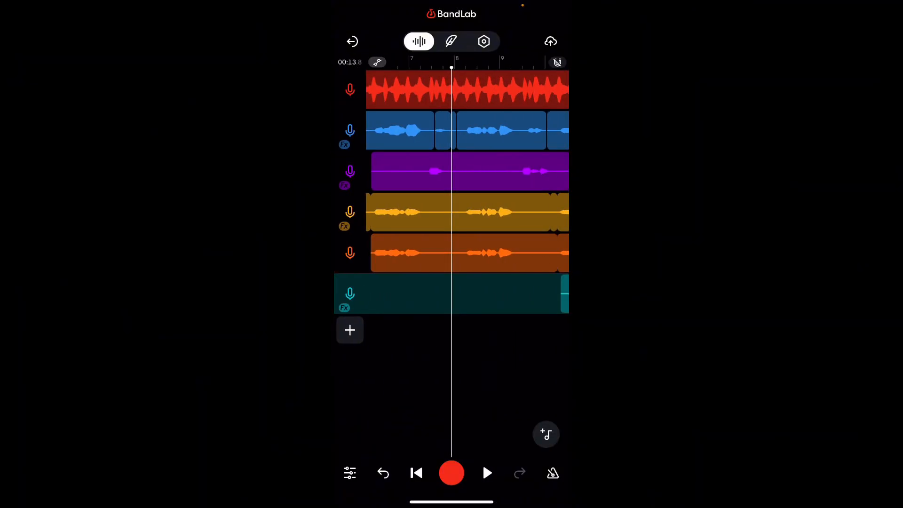